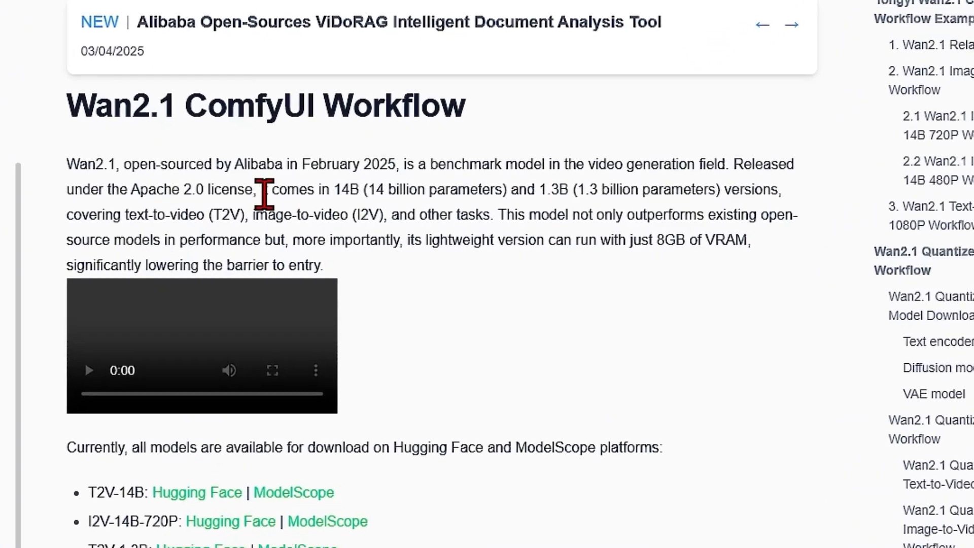
Examine the Wan2.1 introduction's model sizes, supported video tasks and VRAM requirement, highlighting each passage.
{"action": "left_click_drag", "start_coordinate": [245, 183], "coordinate": [756, 184]}
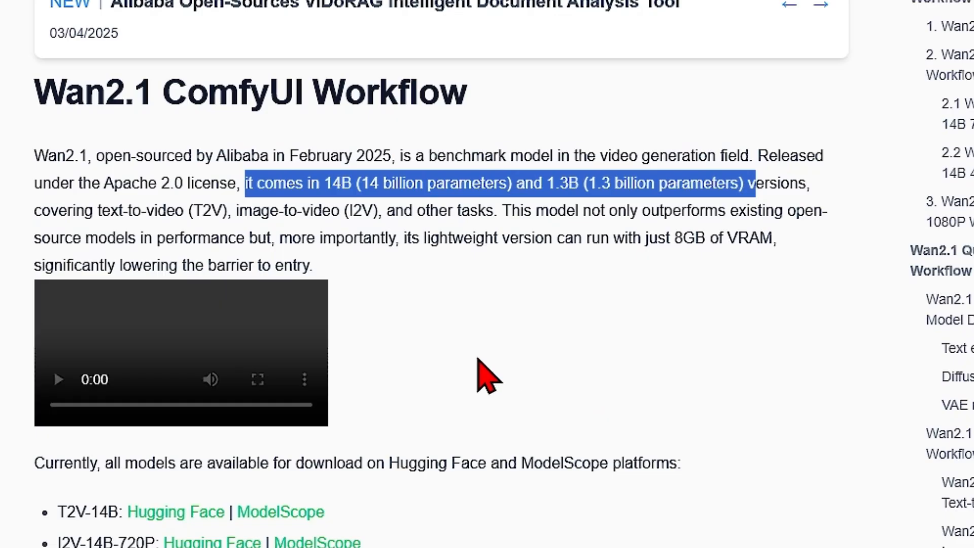
{"action": "left_click", "coordinate": [457, 350]}
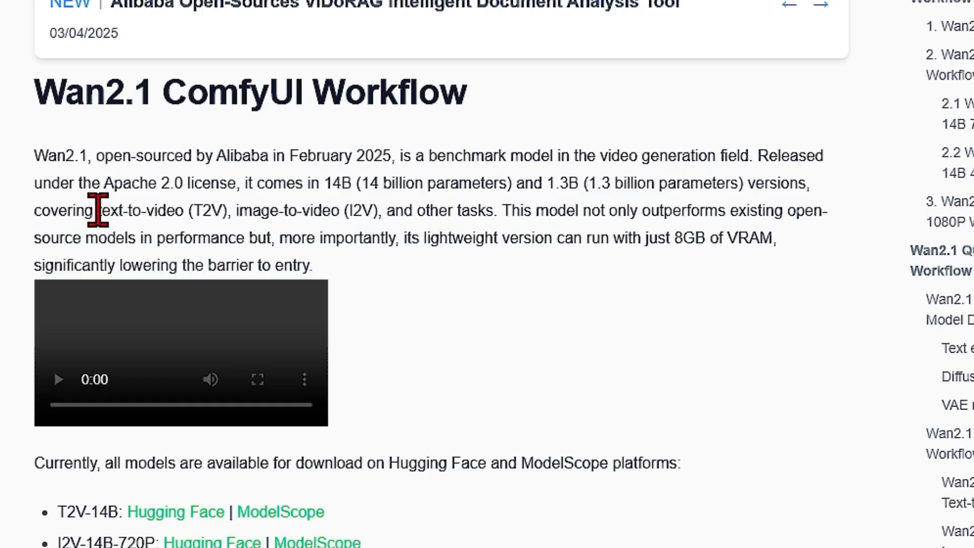
{"action": "left_click_drag", "start_coordinate": [98, 210], "coordinate": [387, 211]}
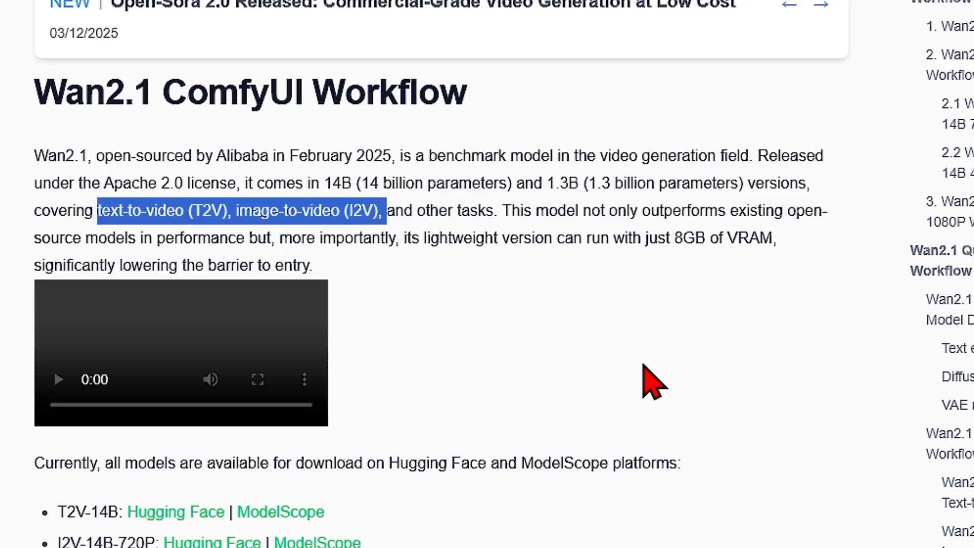
{"action": "left_click", "coordinate": [472, 278]}
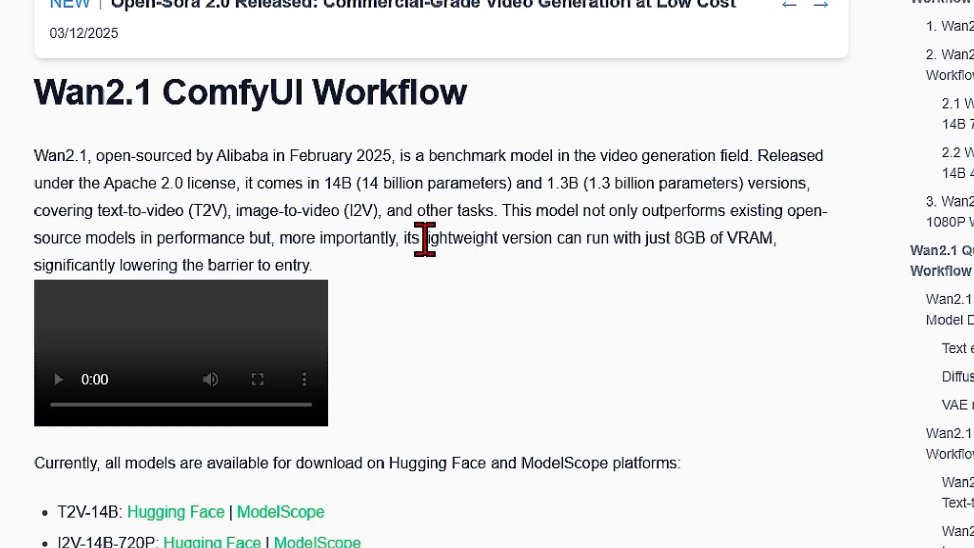
{"action": "left_click_drag", "start_coordinate": [425, 239], "coordinate": [801, 264]}
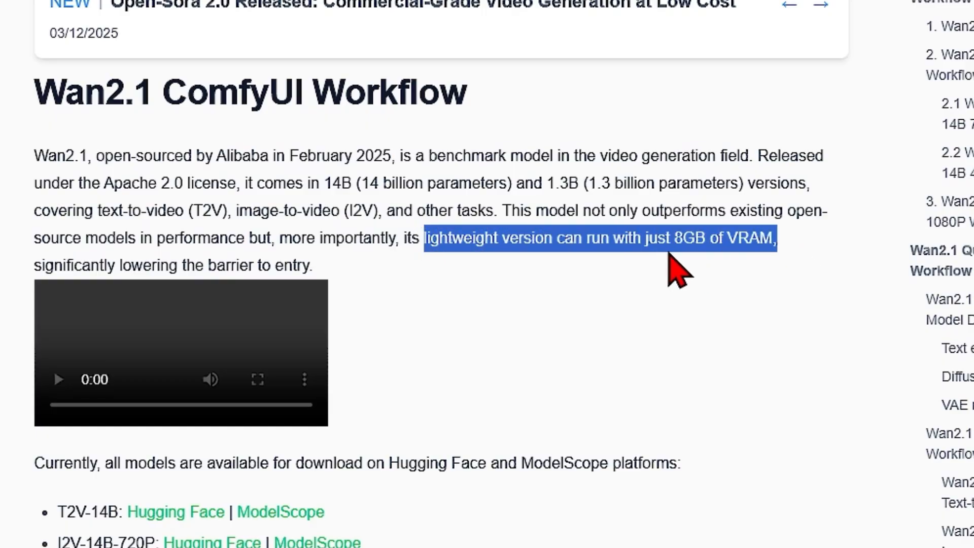
{"action": "left_click", "coordinate": [749, 342]}
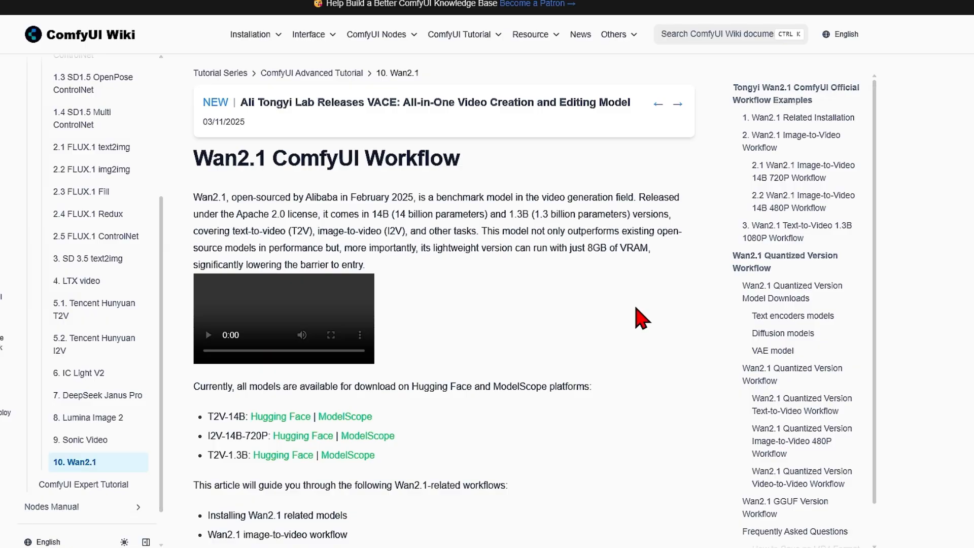
Open the Diffusion models link in the Wan2.1 installation section and highlight the 480p and 720p i2v 14B fp8_scaled files.
{"action": "scroll", "coordinate": [641, 318], "scroll_direction": "down", "scroll_amount": 5}
{"action": "scroll", "coordinate": [642, 319], "scroll_direction": "down", "scroll_amount": 10}
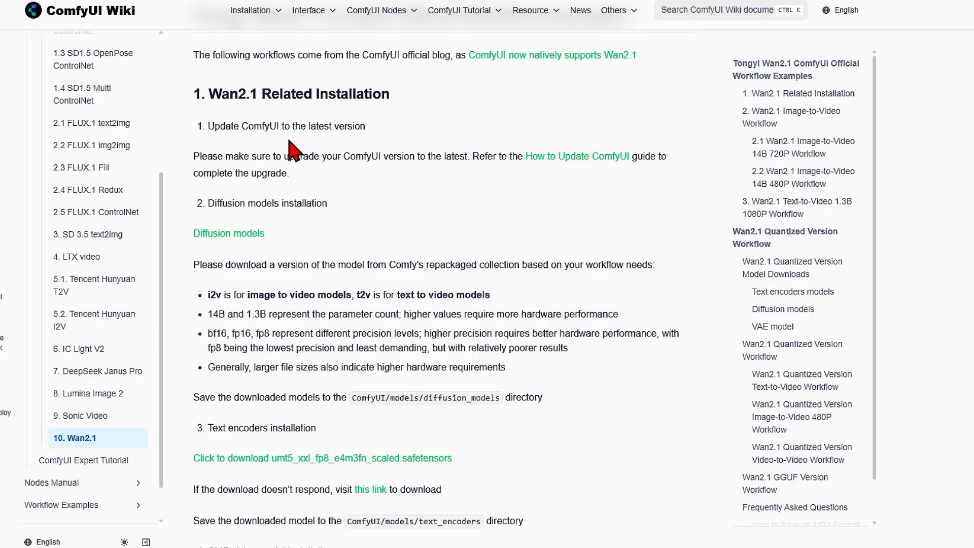
{"action": "left_click", "coordinate": [218, 234]}
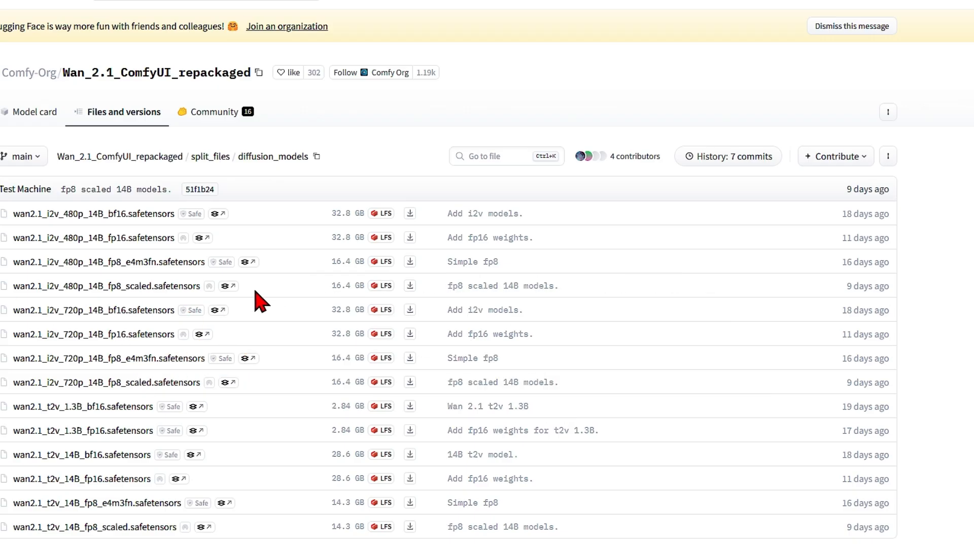
{"action": "left_click_drag", "start_coordinate": [209, 288], "coordinate": [21, 290]}
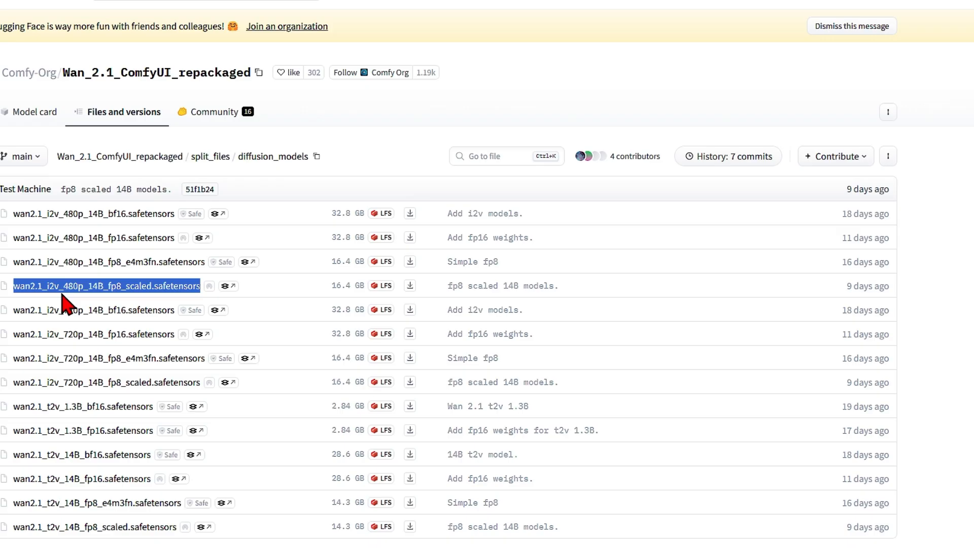
{"action": "left_click_drag", "start_coordinate": [201, 383], "coordinate": [14, 393]}
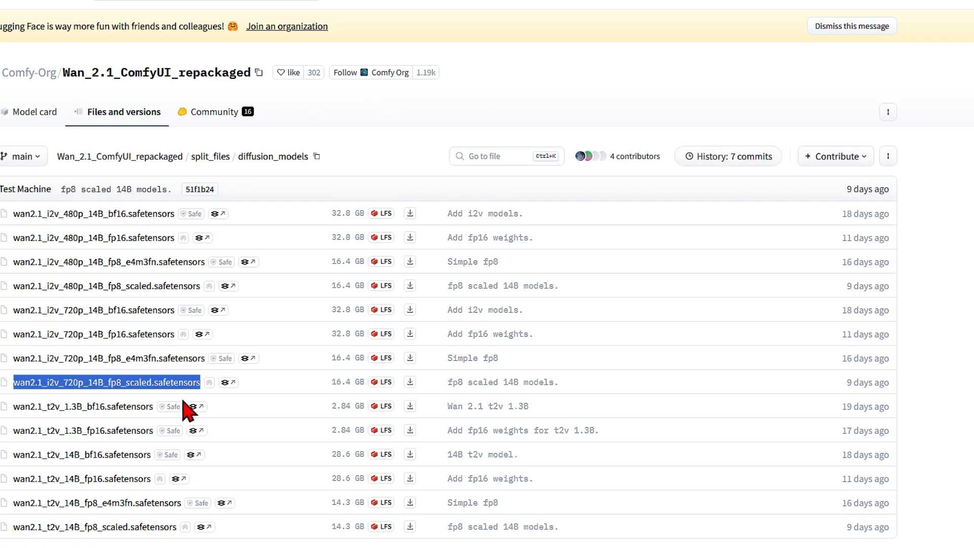
Switch to File Explorer, view the diffusion_models folder inside ComfyUI's models folder, and return to models.
{"action": "key", "text": "alt+Tab"}
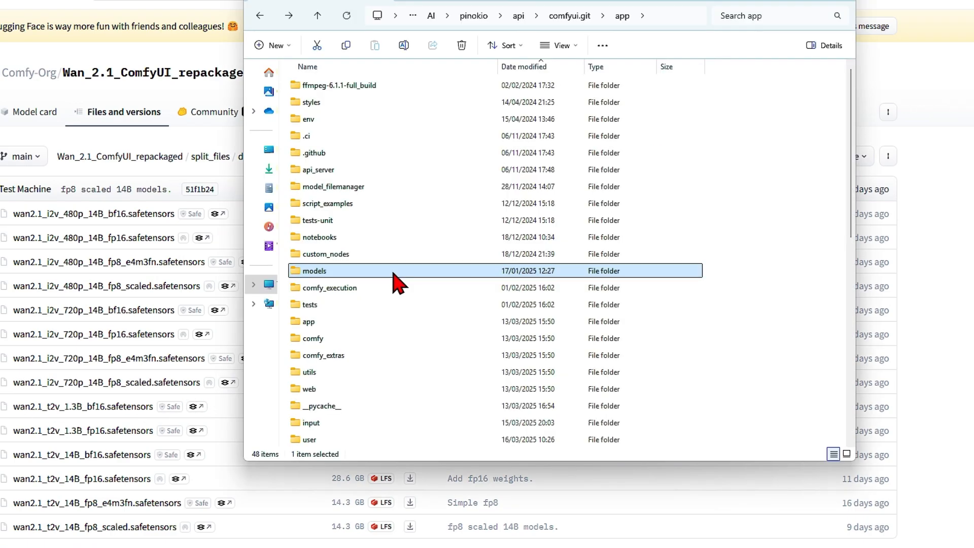
{"action": "double_click", "coordinate": [339, 277]}
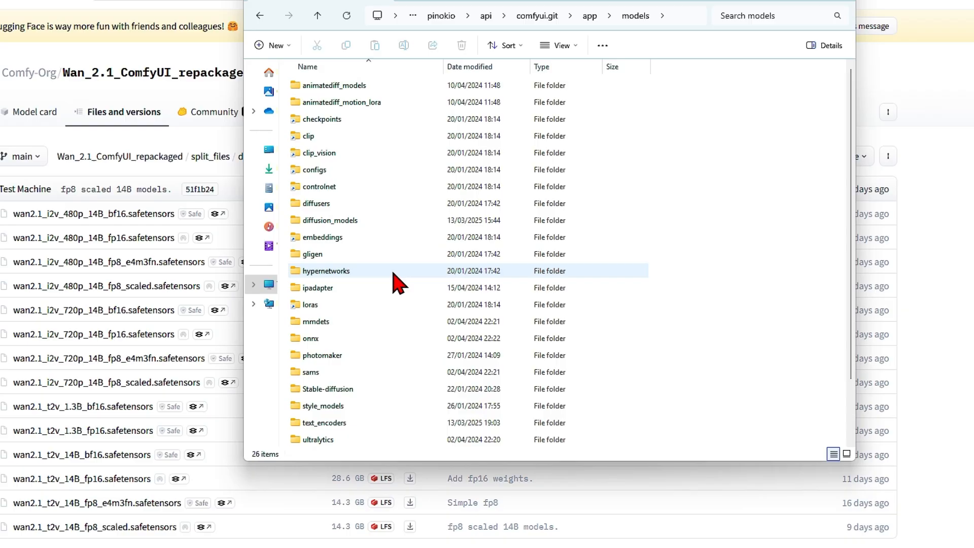
{"action": "double_click", "coordinate": [391, 222]}
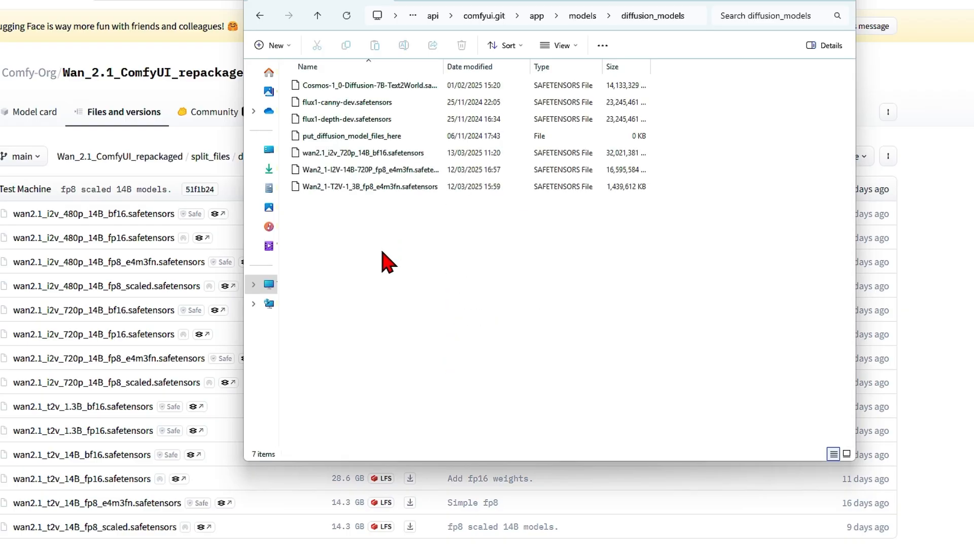
{"action": "left_click", "coordinate": [583, 17]}
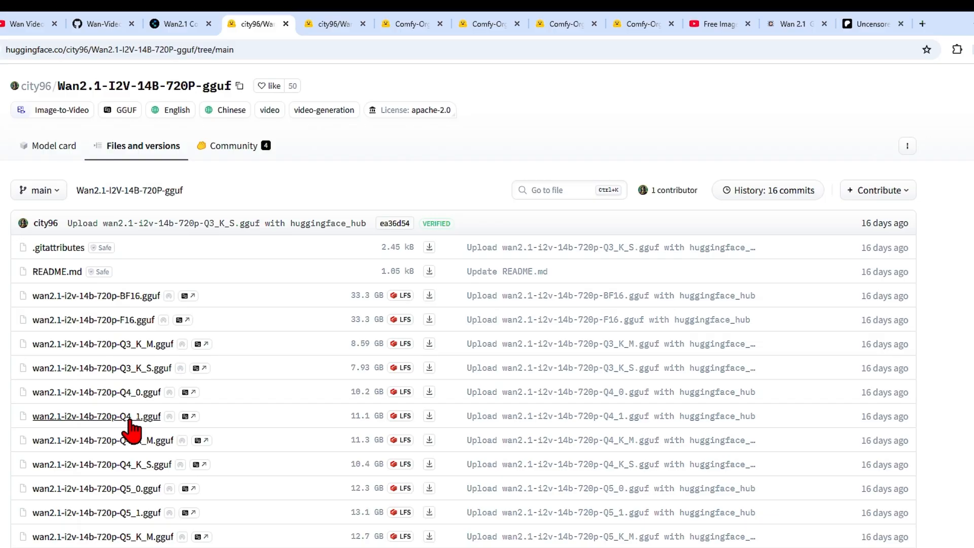
View the Wan2.1-I2V-14B-480P-gguf repository and open the unet folder in ComfyUI's models folder to examine its GGUF files.
{"action": "left_click", "coordinate": [328, 24]}
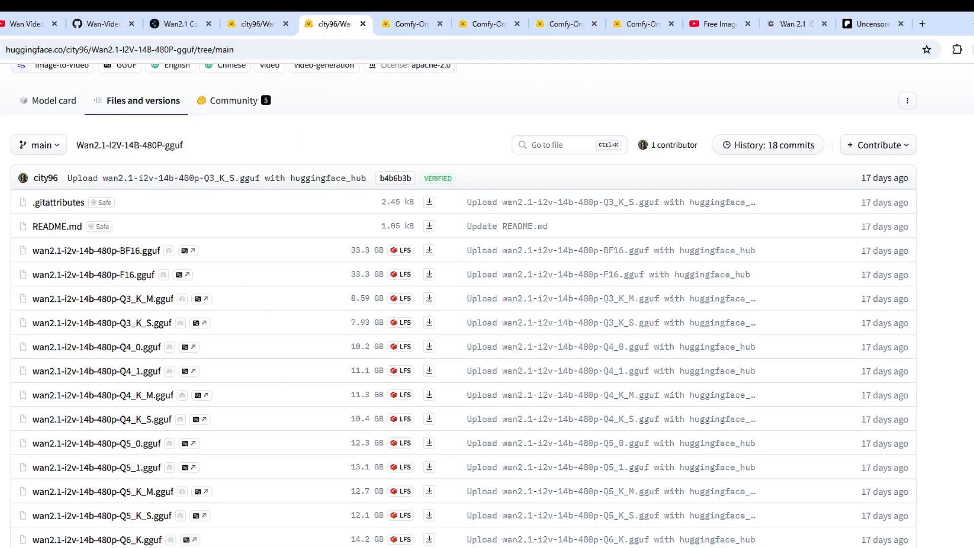
{"action": "left_click", "coordinate": [388, 542]}
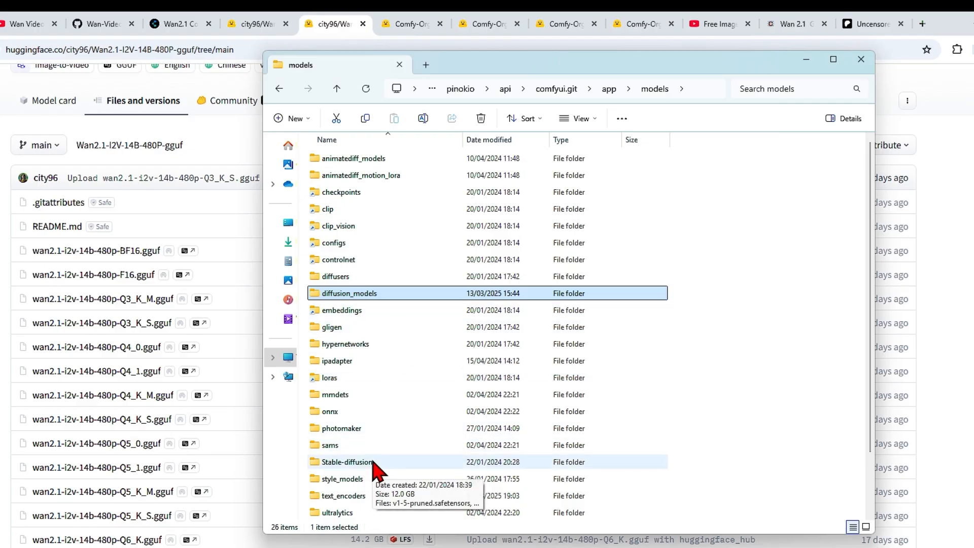
{"action": "scroll", "coordinate": [398, 461], "scroll_direction": "down", "scroll_amount": 1}
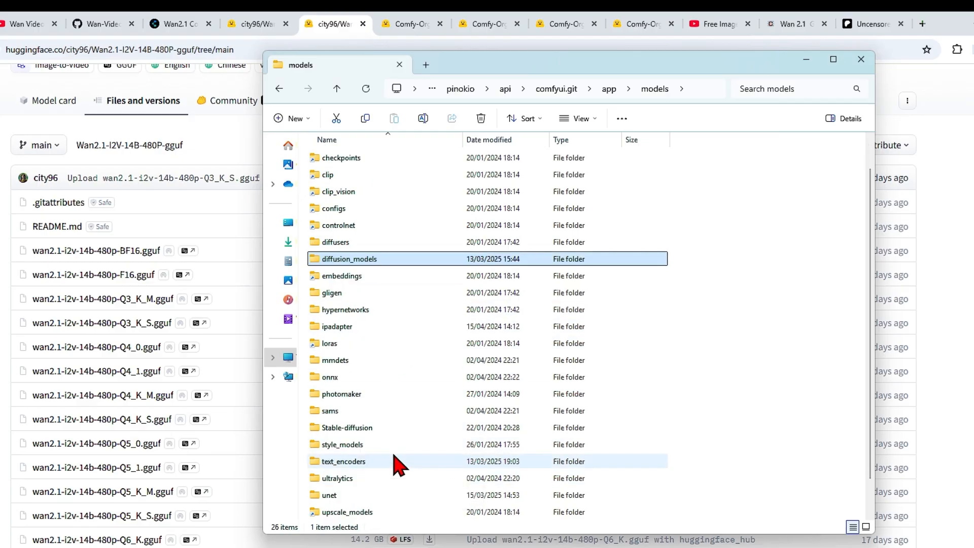
{"action": "double_click", "coordinate": [399, 495]}
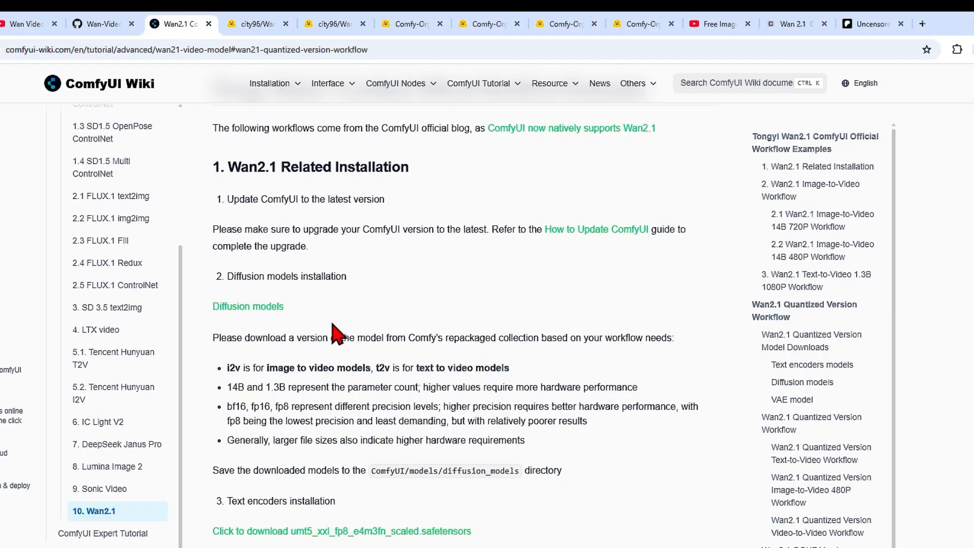
Check the wiki's text encoder instructions against the files in ComfyUI's text_encoders folder, and return to the wiki.
{"action": "scroll", "coordinate": [600, 391], "scroll_direction": "down", "scroll_amount": 5}
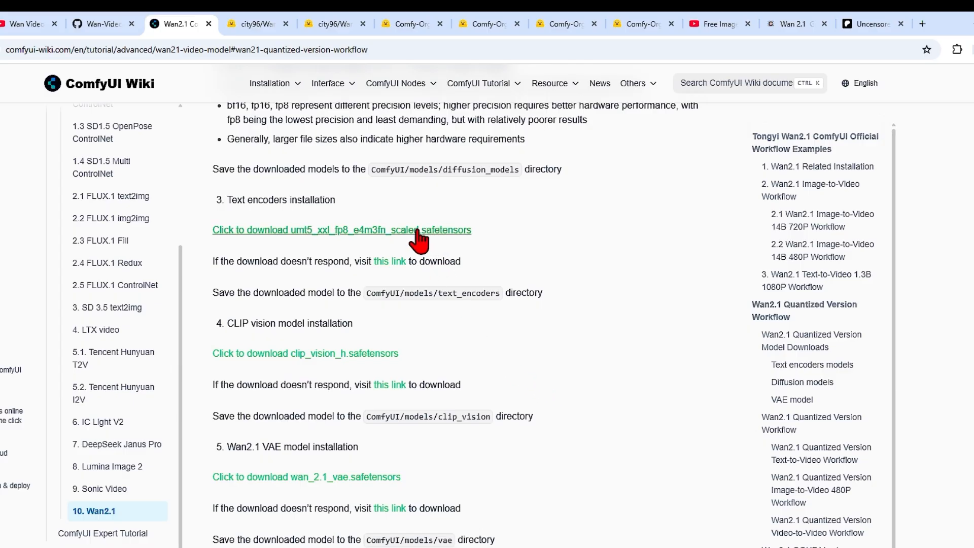
{"action": "key", "text": "alt+Tab"}
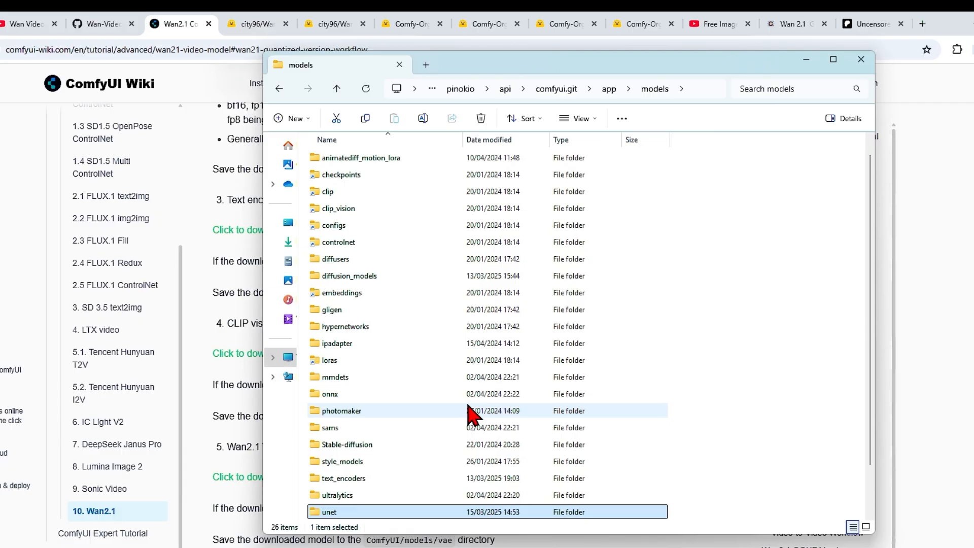
{"action": "double_click", "coordinate": [428, 479]}
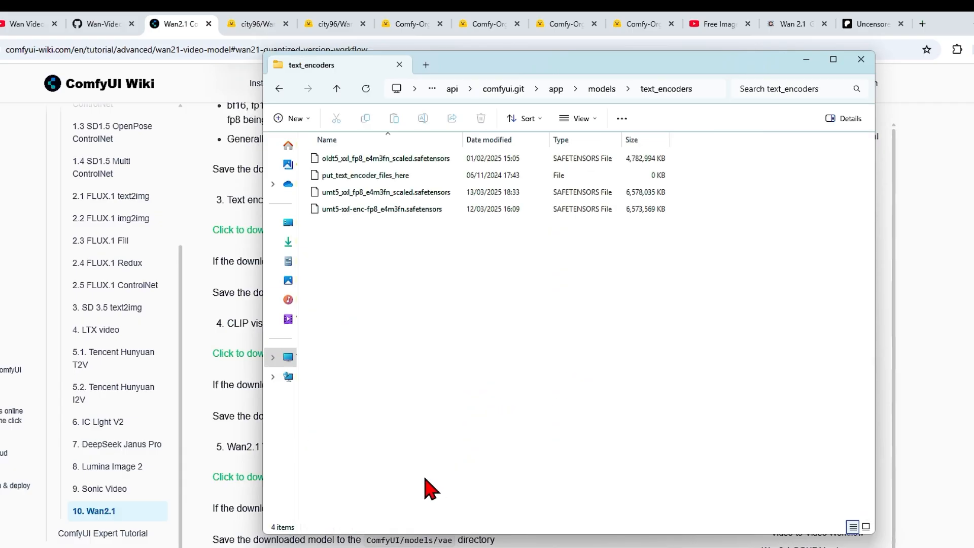
{"action": "key", "text": "alt+Tab"}
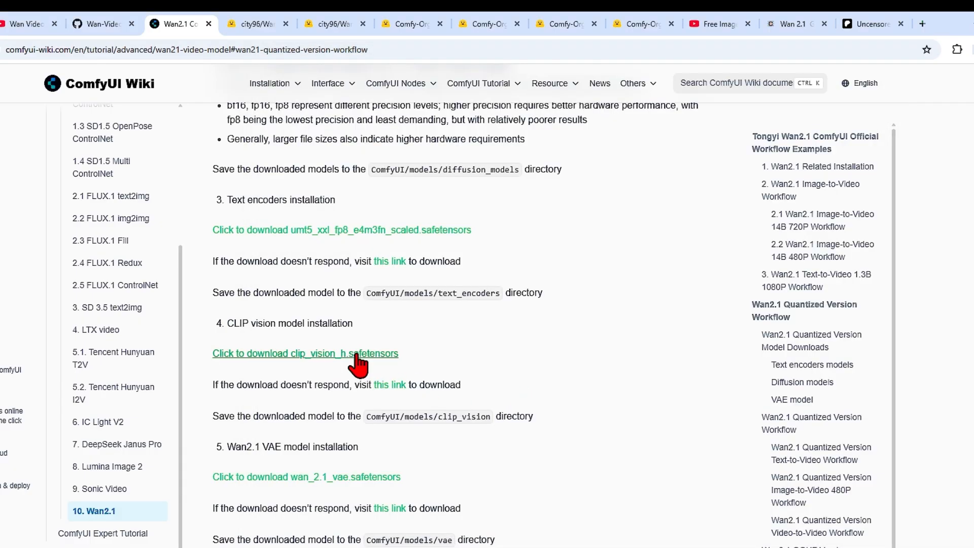
Locate clip_vision_h.safetensors in ComfyUI's clip_vision folder and return to the wiki's CLIP vision and VAE instructions.
{"action": "key", "text": "alt+Tab"}
{"action": "double_click", "coordinate": [379, 223]}
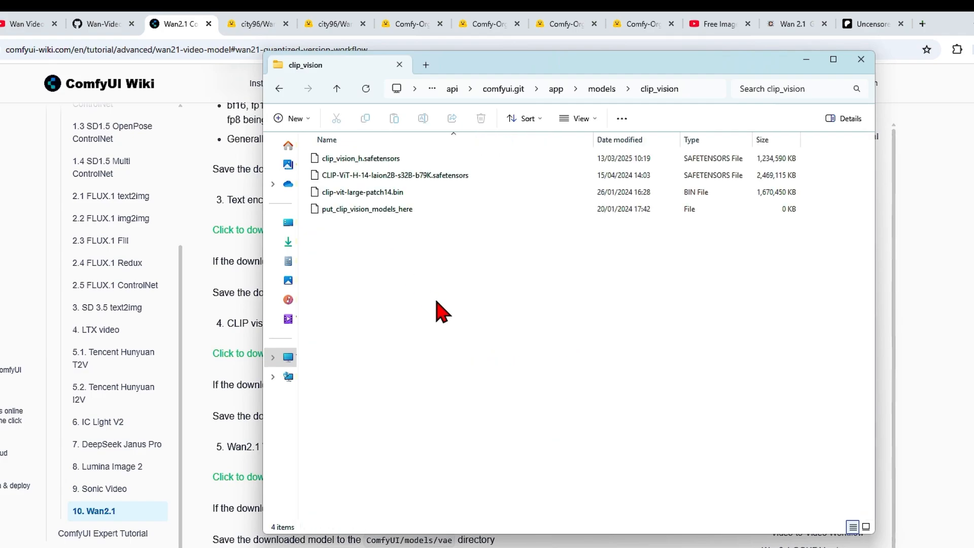
{"action": "left_click", "coordinate": [432, 158]}
{"action": "key", "text": "alt+Tab"}
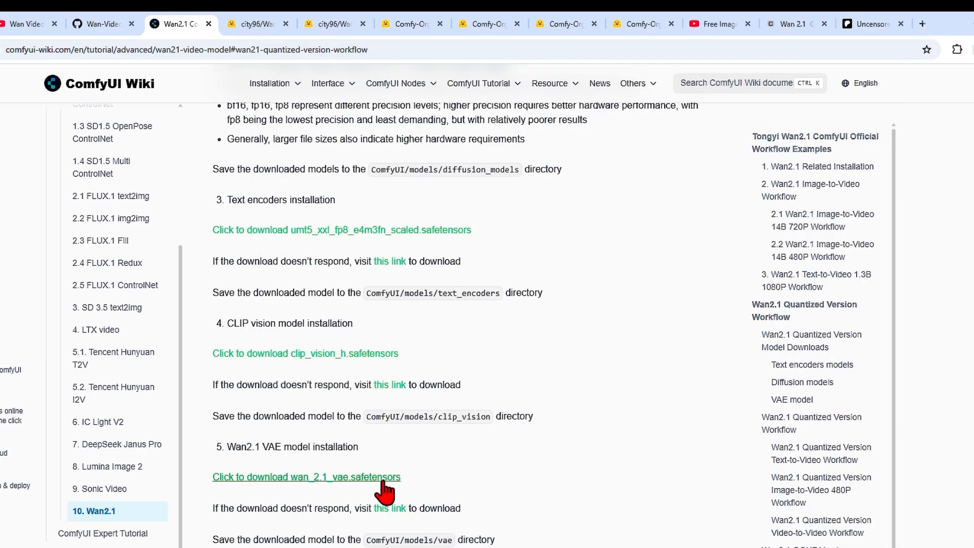
Locate wan_2.1_vae.safetensors in ComfyUI's vae folder, go back up to models, and return to the wiki page.
{"action": "mouse_move", "coordinate": [431, 547]}
{"action": "left_click", "coordinate": [375, 546]}
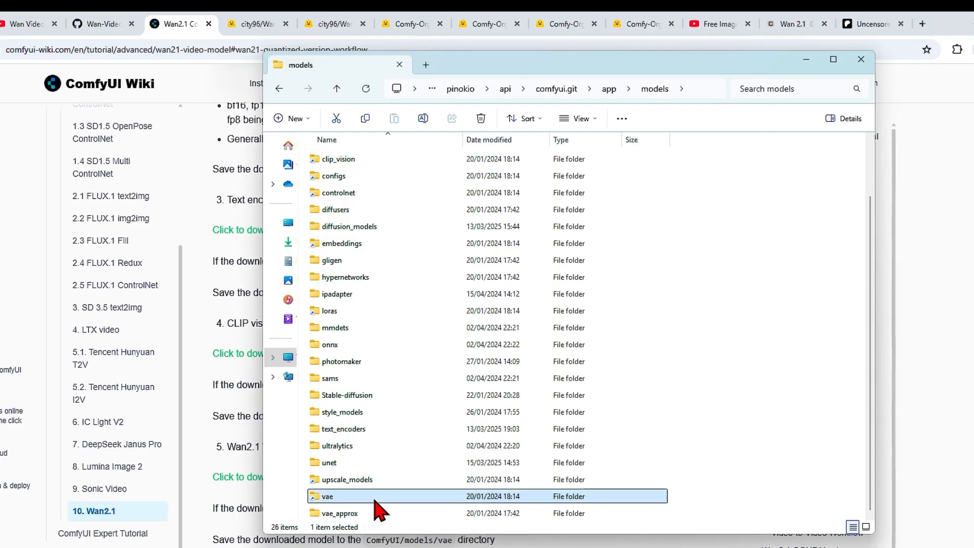
{"action": "double_click", "coordinate": [376, 497]}
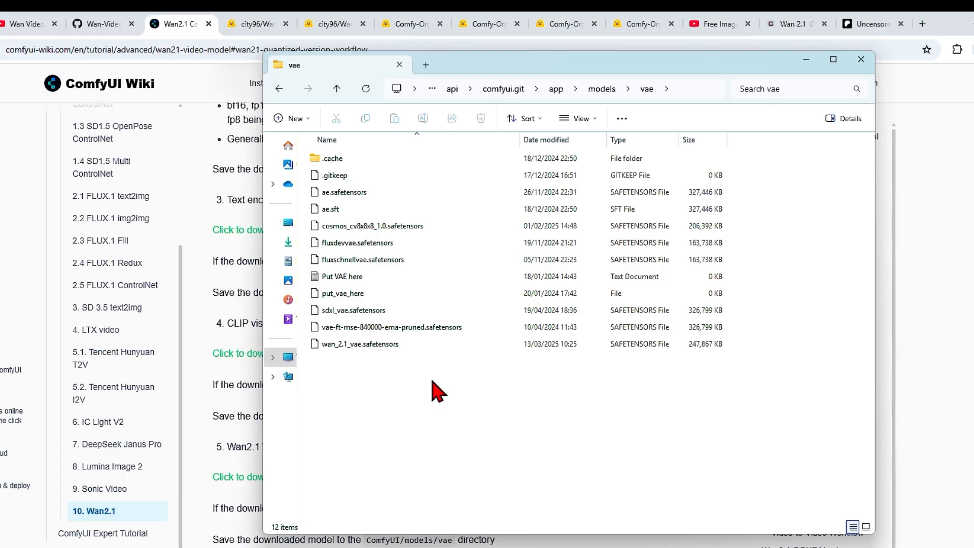
{"action": "left_click", "coordinate": [435, 346]}
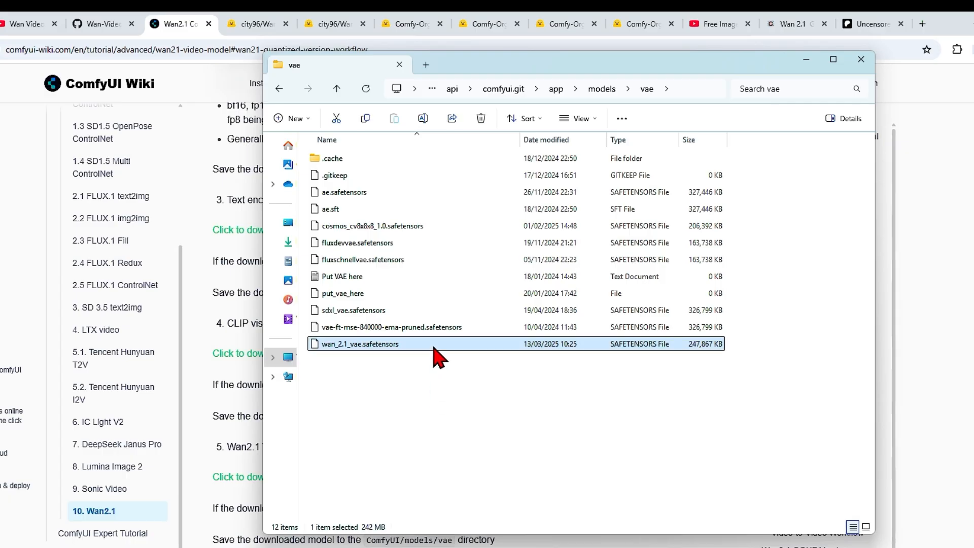
{"action": "left_click", "coordinate": [601, 91]}
{"action": "left_click", "coordinate": [948, 341]}
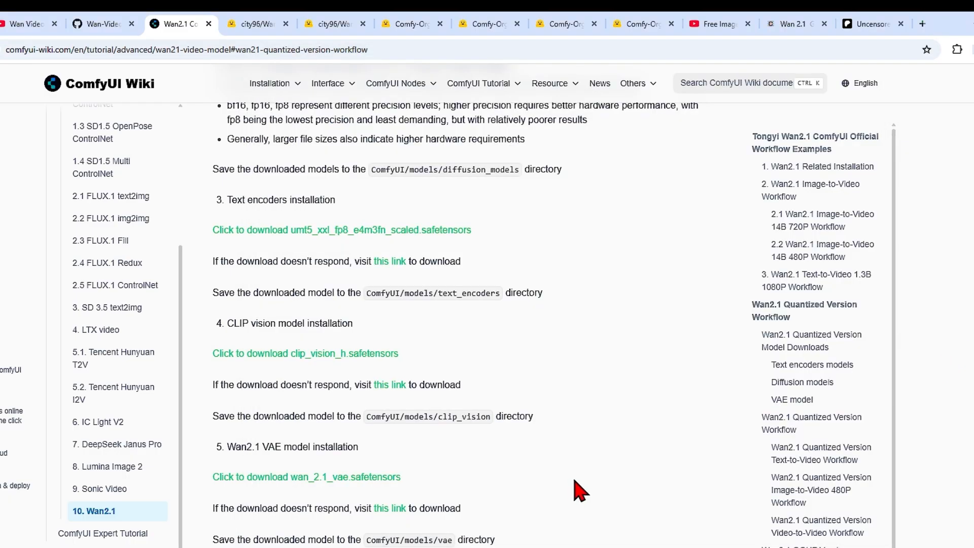
Download the Wan2.1 Image-to-Video 720P workflow file from section 2.1 of the wiki page.
{"action": "scroll", "coordinate": [679, 365], "scroll_direction": "down", "scroll_amount": 3}
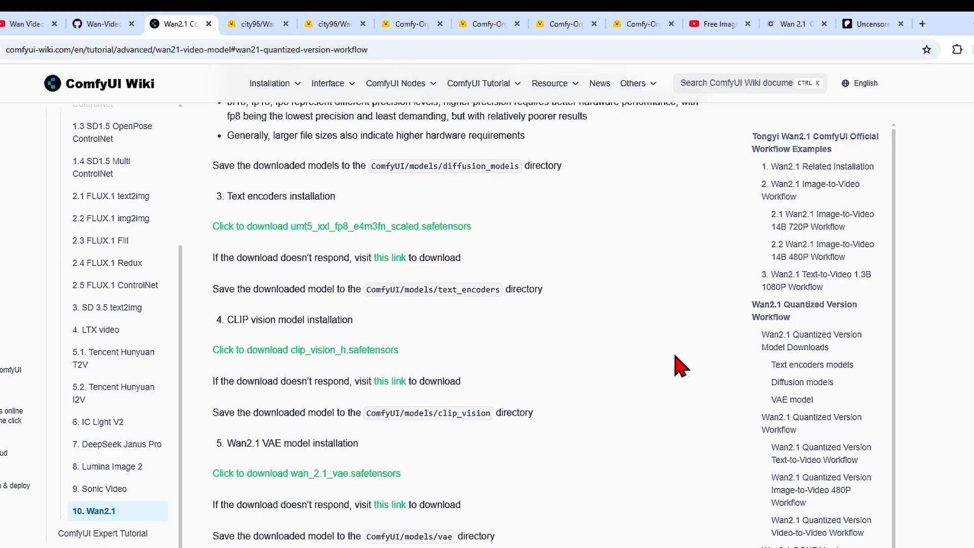
{"action": "scroll", "coordinate": [705, 318], "scroll_direction": "down", "scroll_amount": 3}
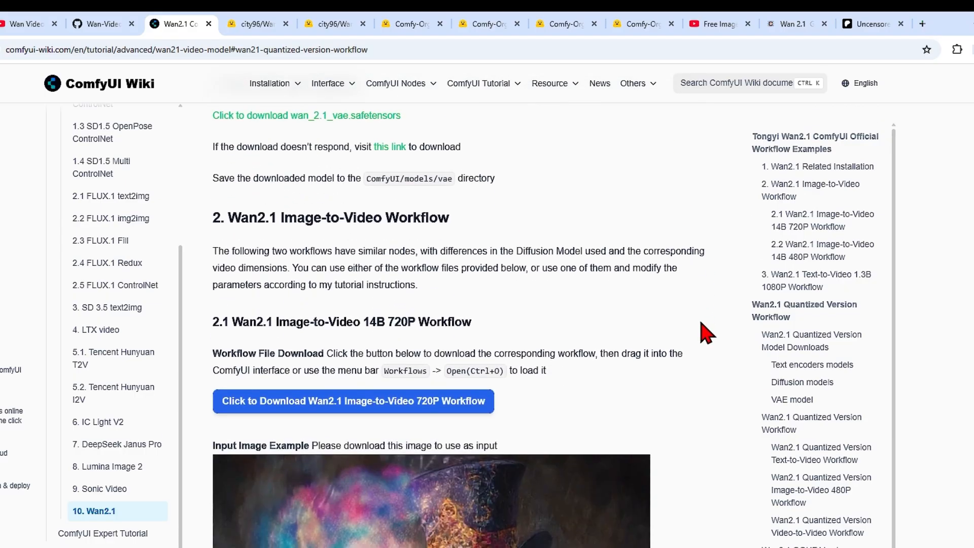
{"action": "scroll", "coordinate": [704, 333], "scroll_direction": "down", "scroll_amount": 3}
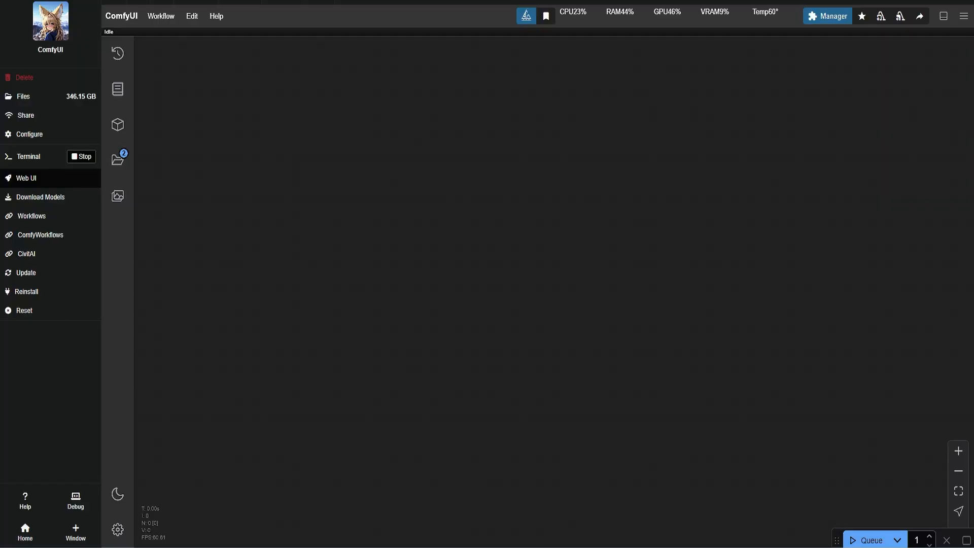
{"action": "left_click", "coordinate": [811, 23]}
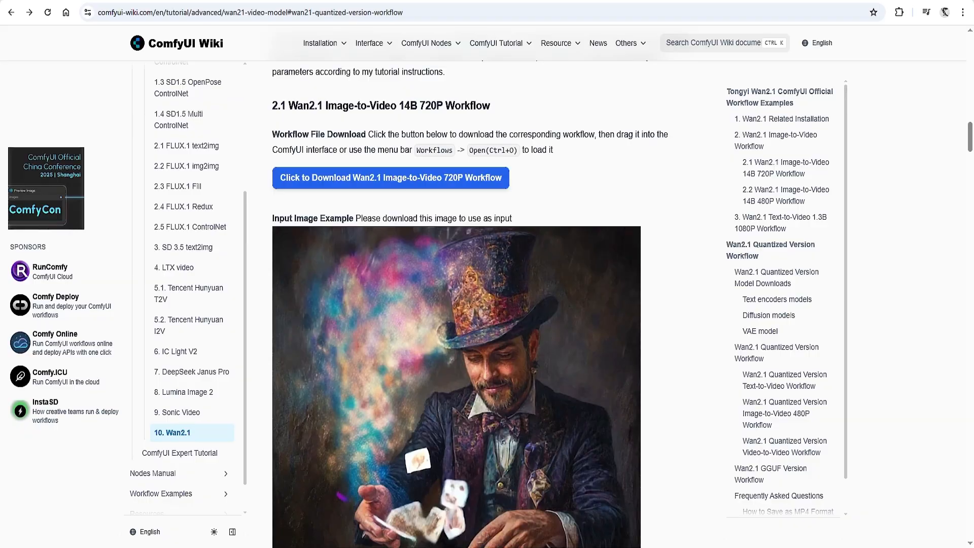
{"action": "left_click", "coordinate": [361, 187]}
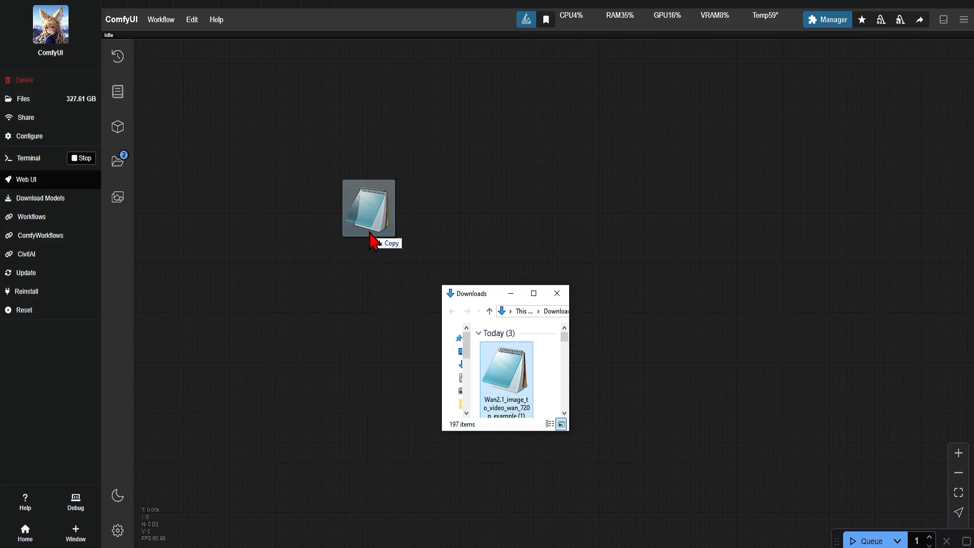
Switch to the Wan2.1 image-to-video workflow in ComfyUI and move the Load Diffusion Model node clear above the Load CLIP and positive prompt nodes.
{"action": "left_click_drag", "start_coordinate": [373, 213], "coordinate": [370, 230]}
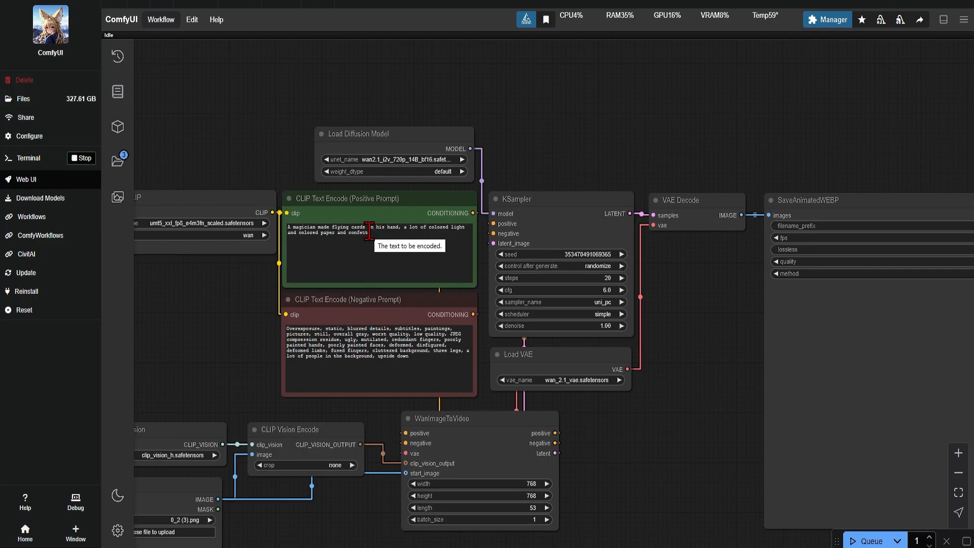
{"action": "left_click_drag", "start_coordinate": [209, 295], "coordinate": [396, 284]}
{"action": "left_click_drag", "start_coordinate": [491, 159], "coordinate": [399, 81]}
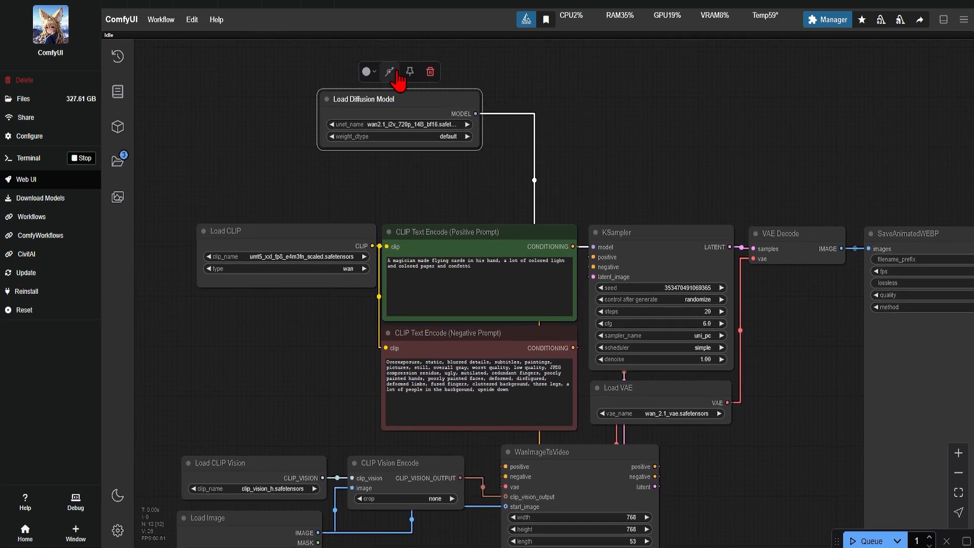
Look through the model files available for unet_name in the Load Diffusion Model node.
{"action": "scroll", "coordinate": [335, 79], "scroll_direction": "up", "scroll_amount": 3}
{"action": "left_click", "coordinate": [449, 123]}
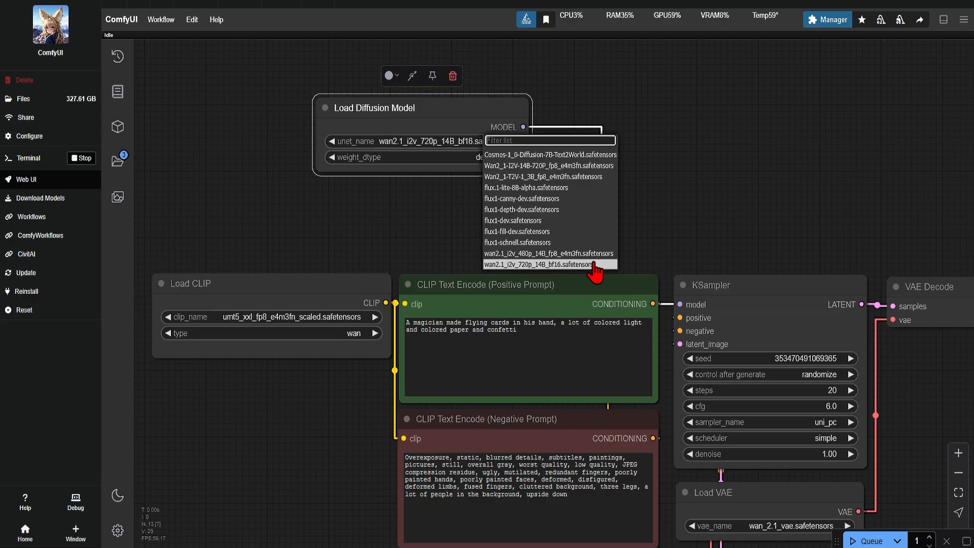
{"action": "left_click", "coordinate": [683, 158]}
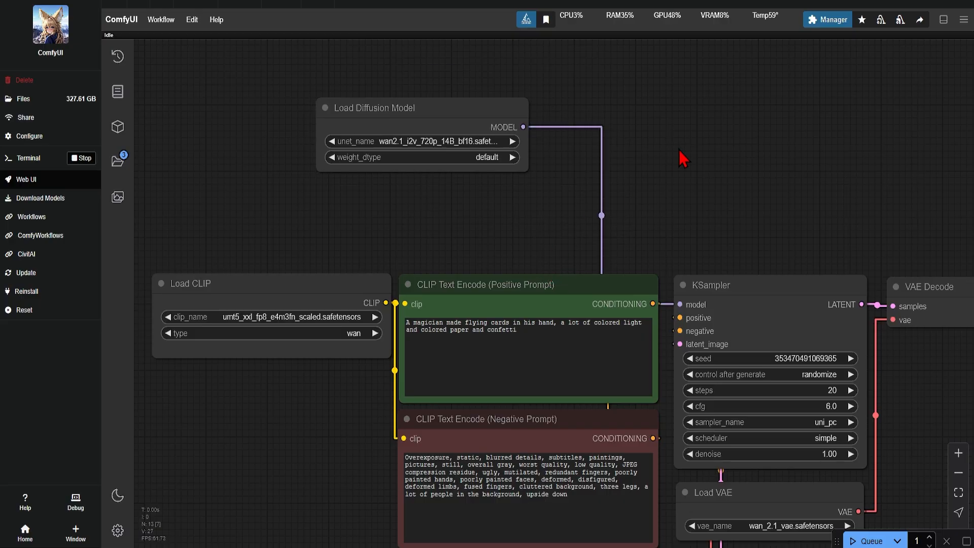
Add a Unet Loader (GGUF) node beside Load Diffusion Model and set its unet_name to wan2.1-i2v-14b-480p-Q4_0.gguf.
{"action": "double_click", "coordinate": [682, 156]}
{"action": "type", "text": "ggu"}
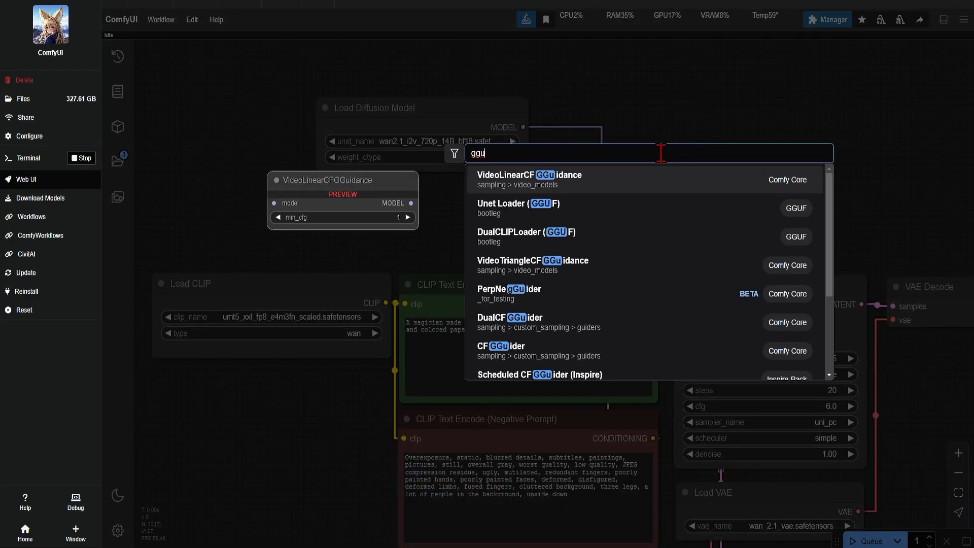
{"action": "type", "text": "f"}
{"action": "key", "text": "BackSpace"}
{"action": "key", "text": "BackSpace"}
{"action": "key", "text": "BackSpace"}
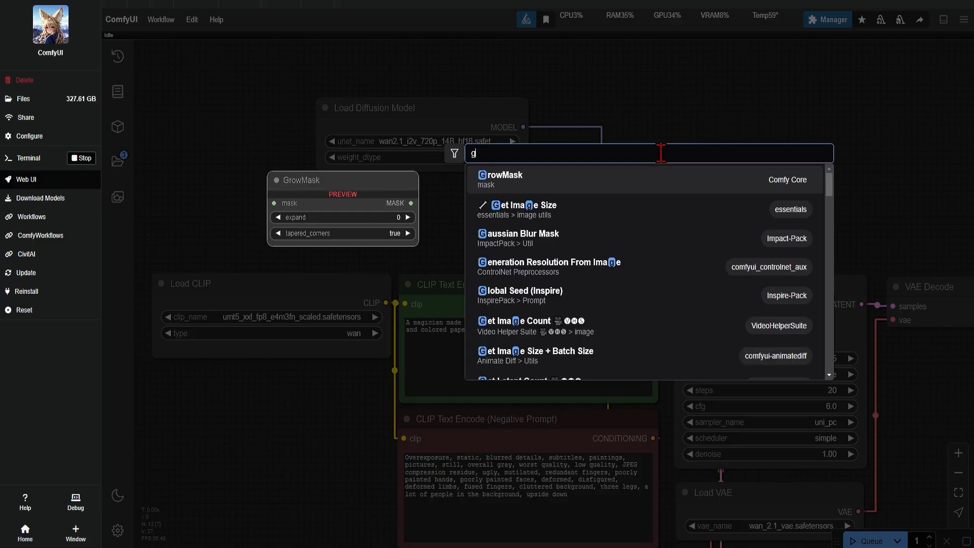
{"action": "type", "text": "uff"}
{"action": "key", "text": "BackSpace"}
{"action": "key", "text": "BackSpace"}
{"action": "key", "text": "BackSpace"}
{"action": "type", "text": "g"}
{"action": "left_click", "coordinate": [638, 216]}
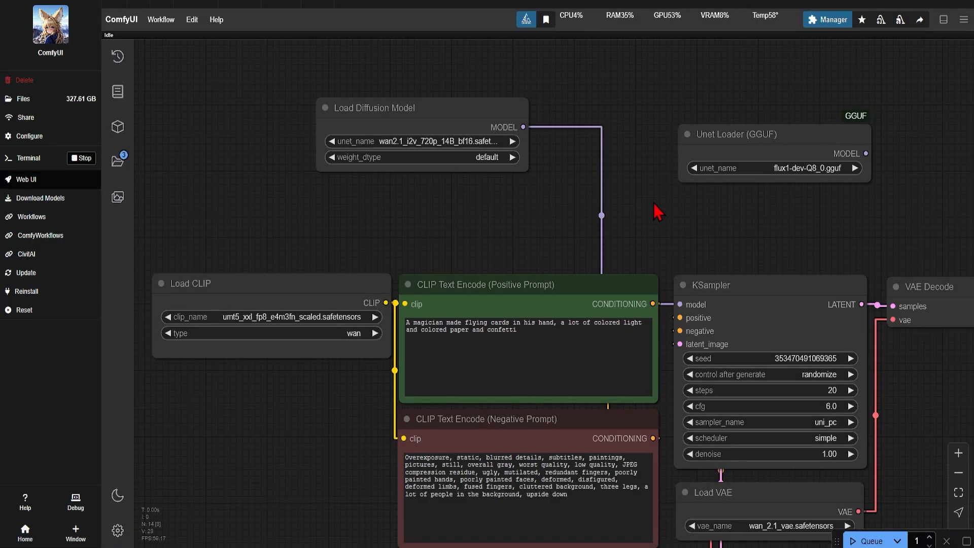
{"action": "left_click_drag", "start_coordinate": [728, 144], "coordinate": [648, 124]}
{"action": "left_click", "coordinate": [743, 148]}
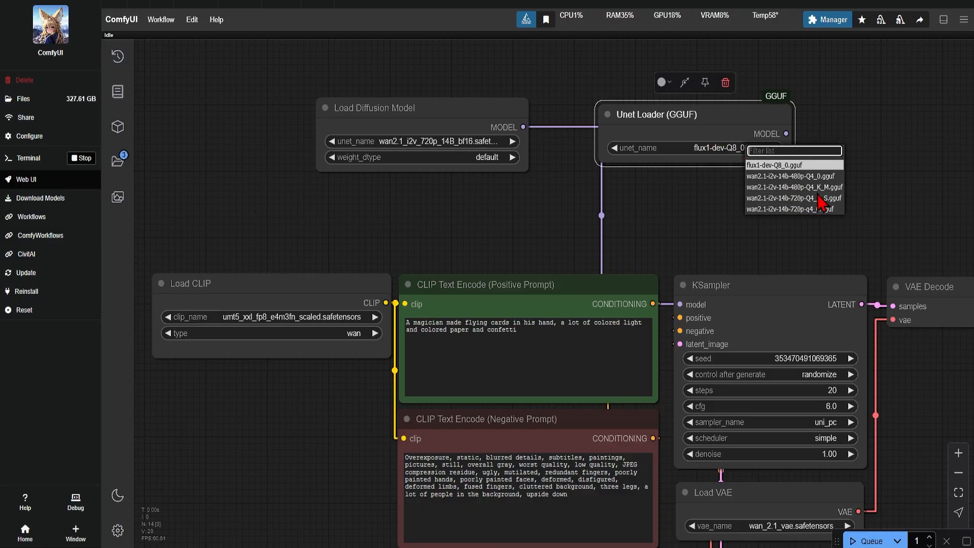
{"action": "left_click", "coordinate": [807, 176]}
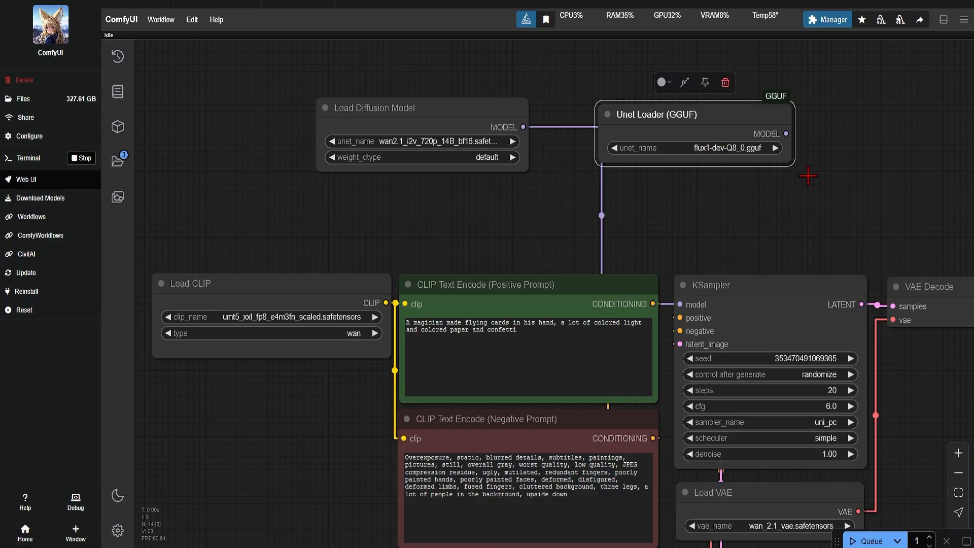
Connect the Unet Loader (GGUF) output to the KSampler's model input and reposition both model loaders above the prompt nodes.
{"action": "left_click_drag", "start_coordinate": [786, 133], "coordinate": [679, 305]}
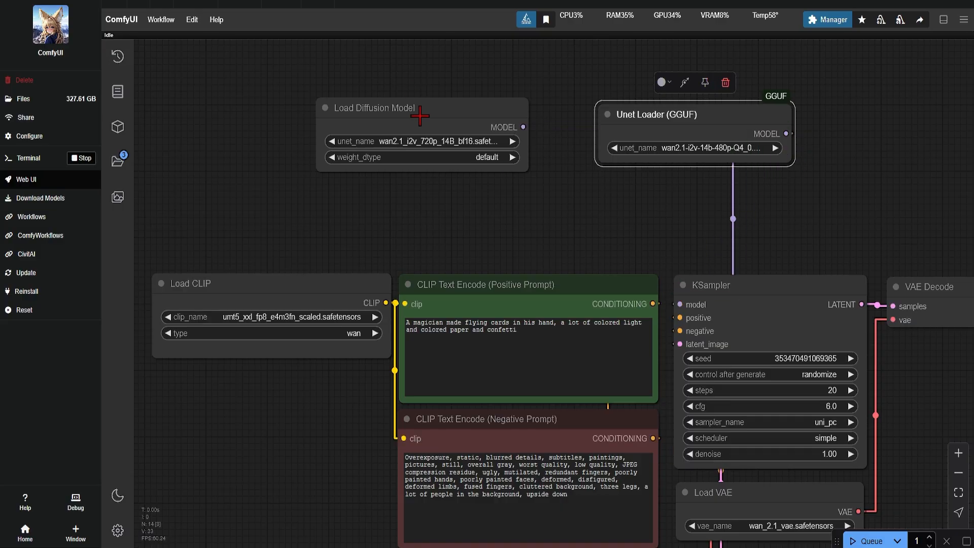
{"action": "left_click_drag", "start_coordinate": [416, 107], "coordinate": [262, 94]}
{"action": "left_click_drag", "start_coordinate": [700, 109], "coordinate": [531, 146]}
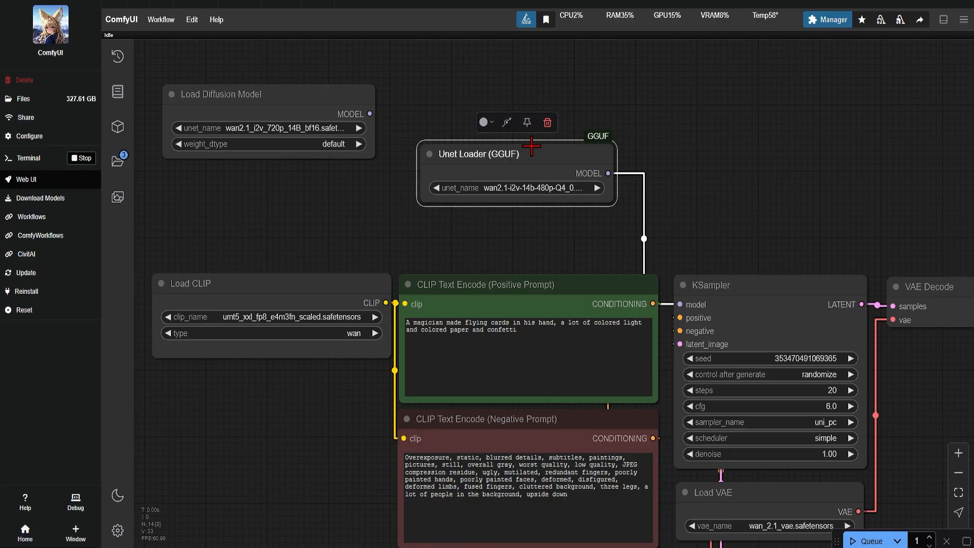
Select umt5_xxl_fp8_e4m3fn_scaled.safetensors in the Load CLIP node and check the file used by Load CLIP Vision.
{"action": "left_click", "coordinate": [257, 317]}
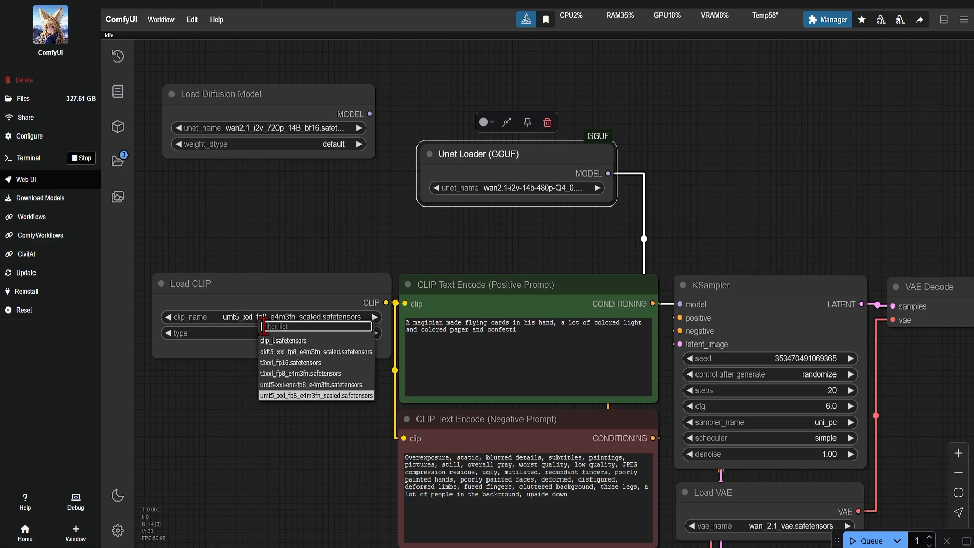
{"action": "left_click", "coordinate": [303, 395]}
{"action": "left_click_drag", "start_coordinate": [318, 450], "coordinate": [396, 174]}
{"action": "scroll", "coordinate": [375, 248], "scroll_direction": "up", "scroll_amount": 1}
{"action": "left_click", "coordinate": [343, 359]}
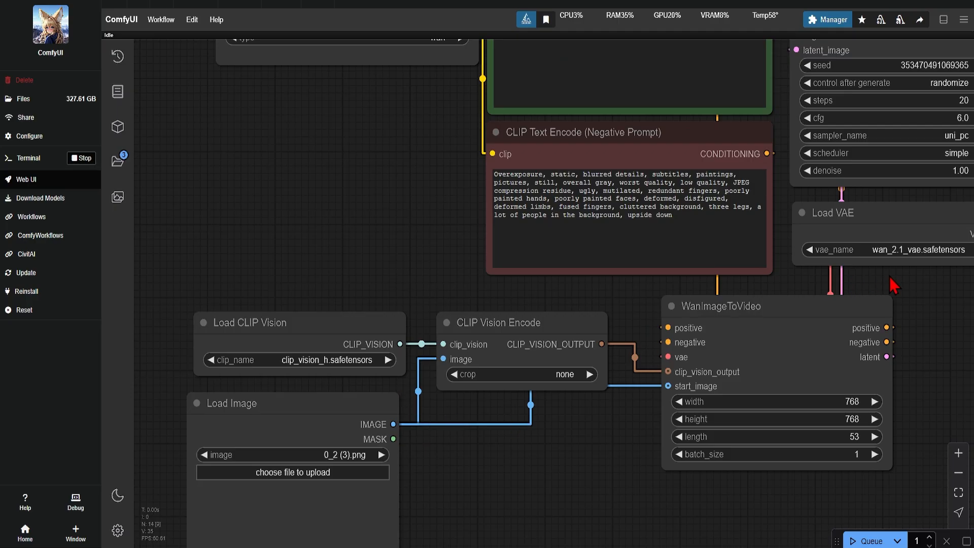
Select wan_2.1_vae.safetensors as the vae_name in the Load VAE node.
{"action": "left_click_drag", "start_coordinate": [890, 276], "coordinate": [734, 290]}
{"action": "left_click", "coordinate": [743, 263]}
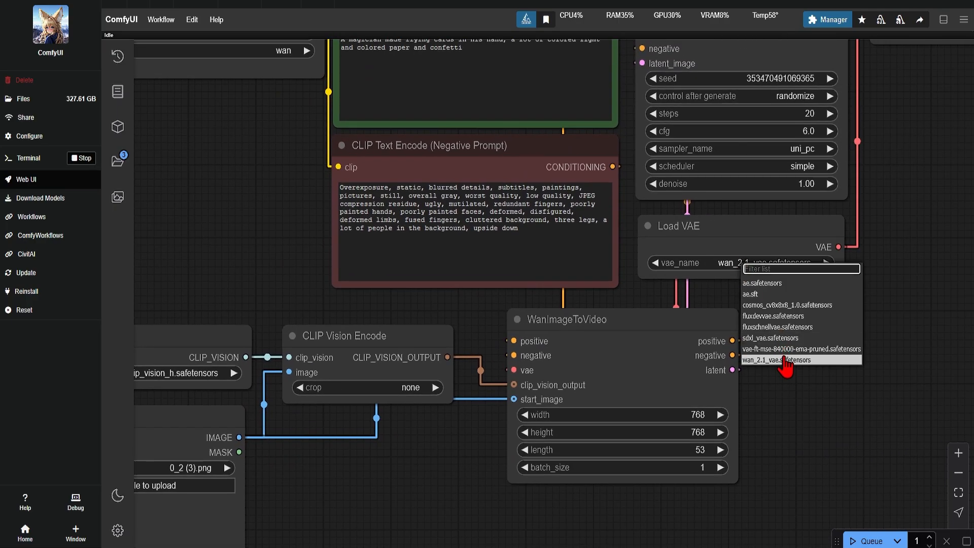
{"action": "left_click", "coordinate": [785, 359]}
Load AnimateDiff_00034.png as the start picture in the Load Image node.
{"action": "scroll", "coordinate": [823, 363], "scroll_direction": "down", "scroll_amount": 2}
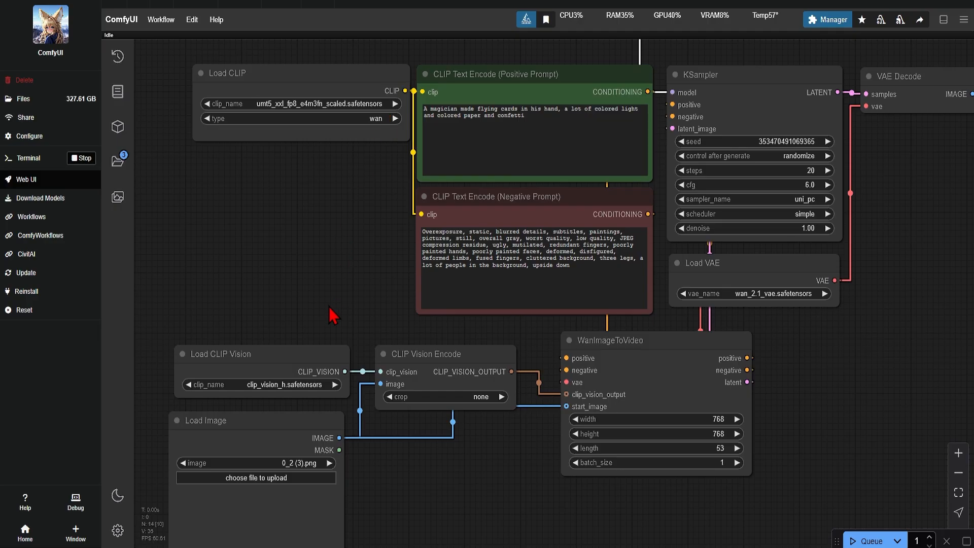
{"action": "left_click_drag", "start_coordinate": [332, 315], "coordinate": [428, 103]}
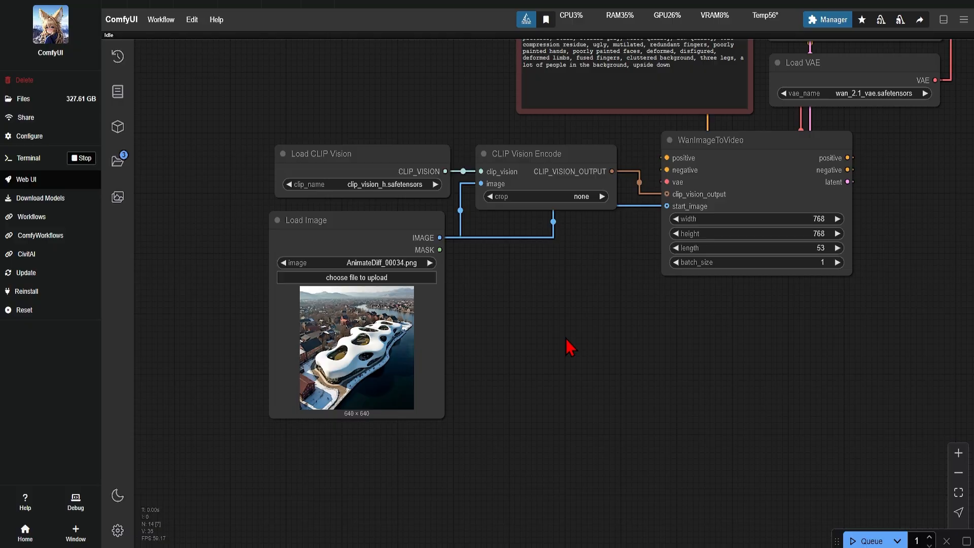
{"action": "left_click_drag", "start_coordinate": [568, 347], "coordinate": [495, 391]}
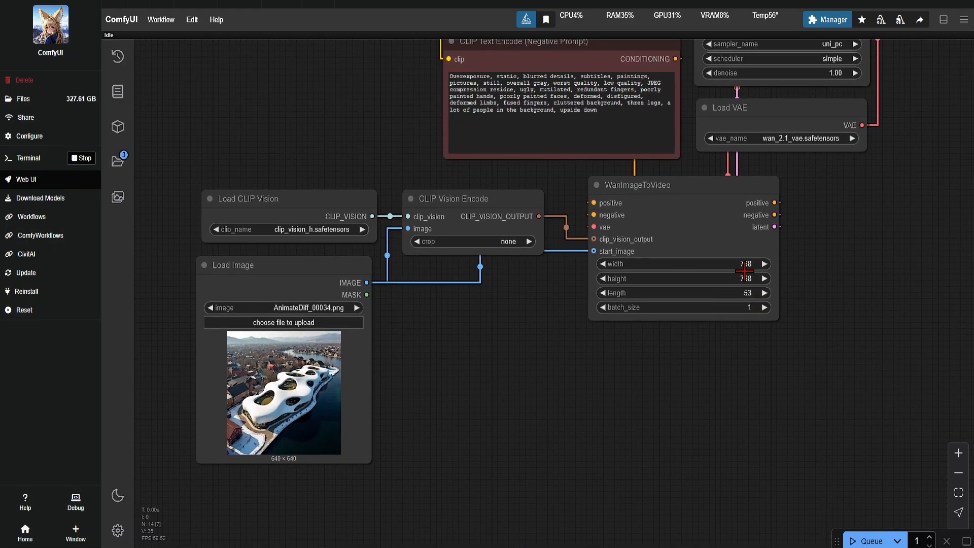
Set both the width and the height in the WanImageToVideo node to 640.
{"action": "left_click", "coordinate": [746, 264]}
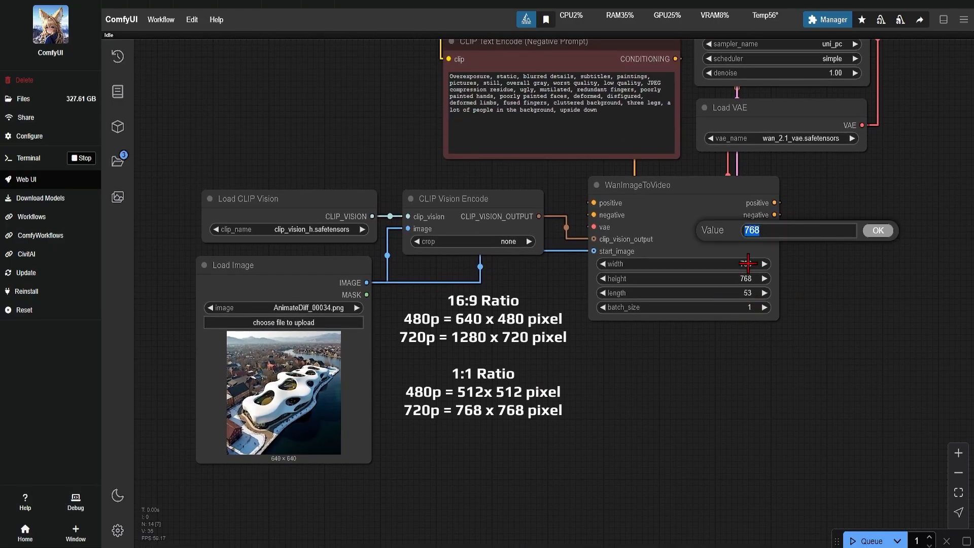
{"action": "type", "text": "640"}
{"action": "left_click", "coordinate": [877, 230]}
{"action": "left_click", "coordinate": [747, 279]}
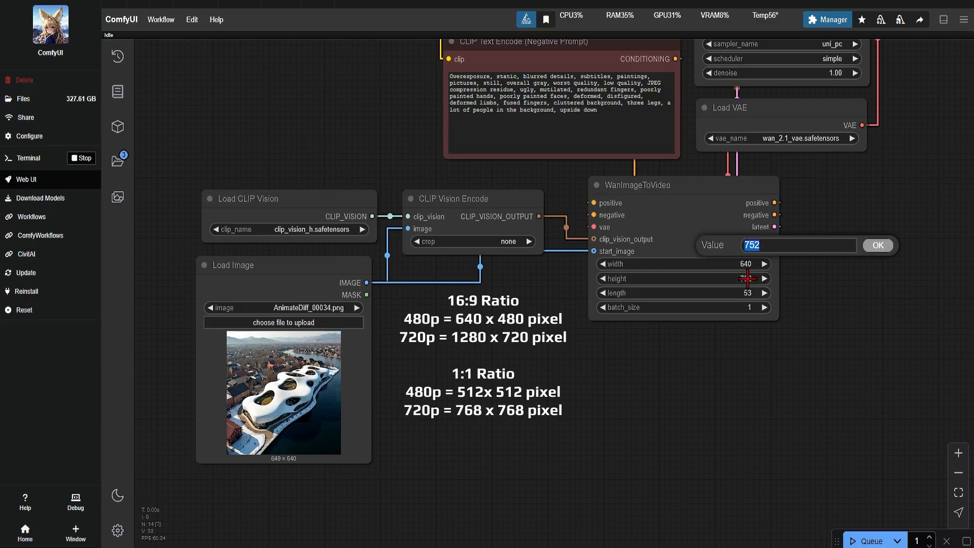
{"action": "type", "text": "640"}
{"action": "left_click", "coordinate": [878, 245]}
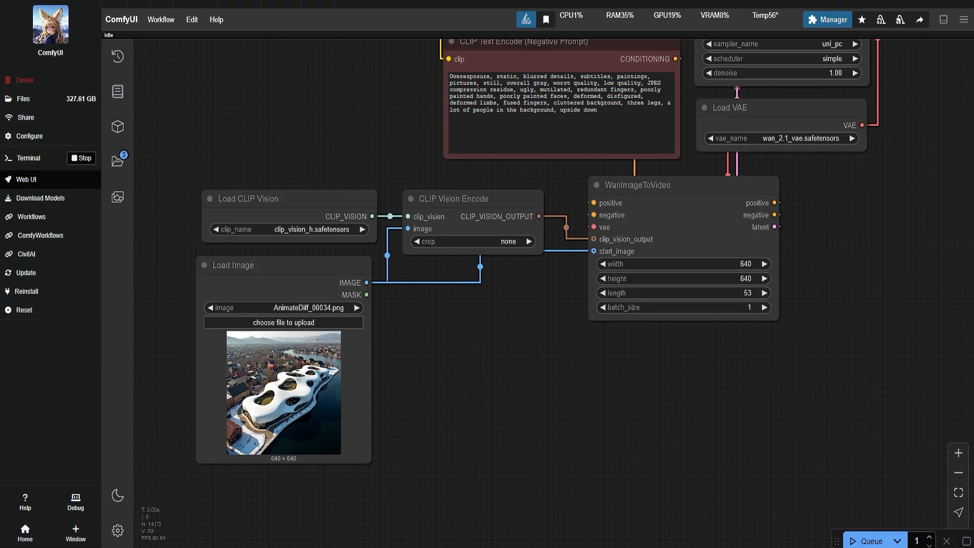
Set the video length in the WanImageToVideo node to 65.
{"action": "left_click", "coordinate": [747, 293]}
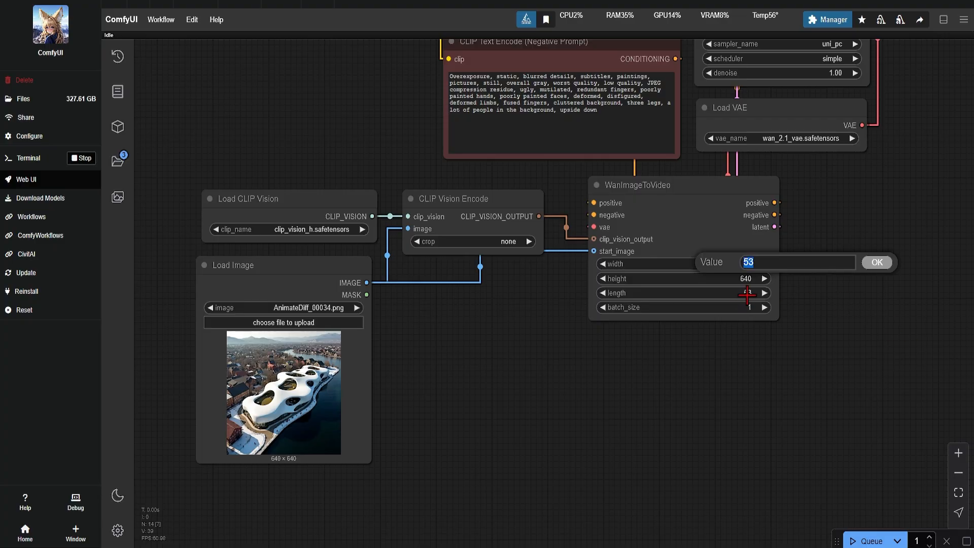
{"action": "type", "text": "65"}
{"action": "left_click", "coordinate": [877, 262]}
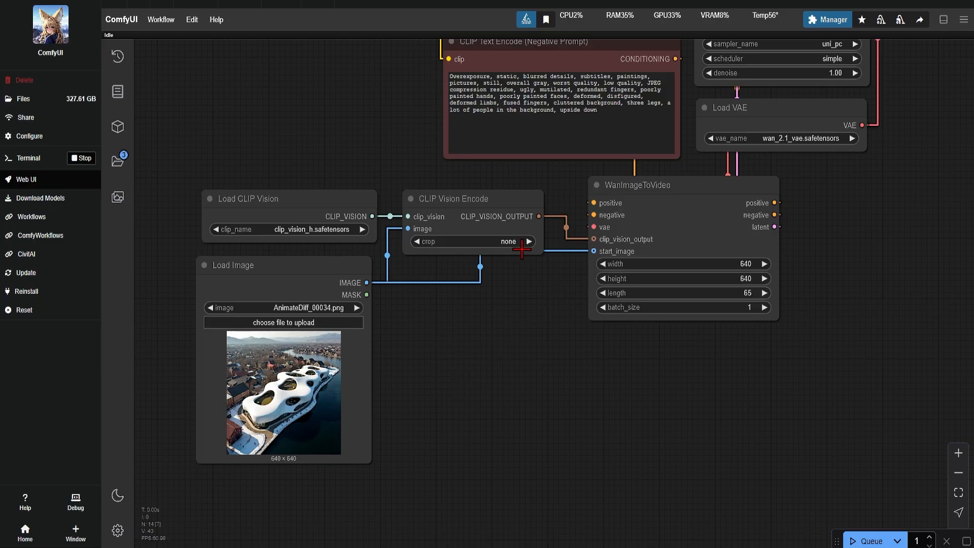
Try an Image Resize node from the essentials pack below CLIP Vision Encode and delete it again.
{"action": "double_click", "coordinate": [388, 293]}
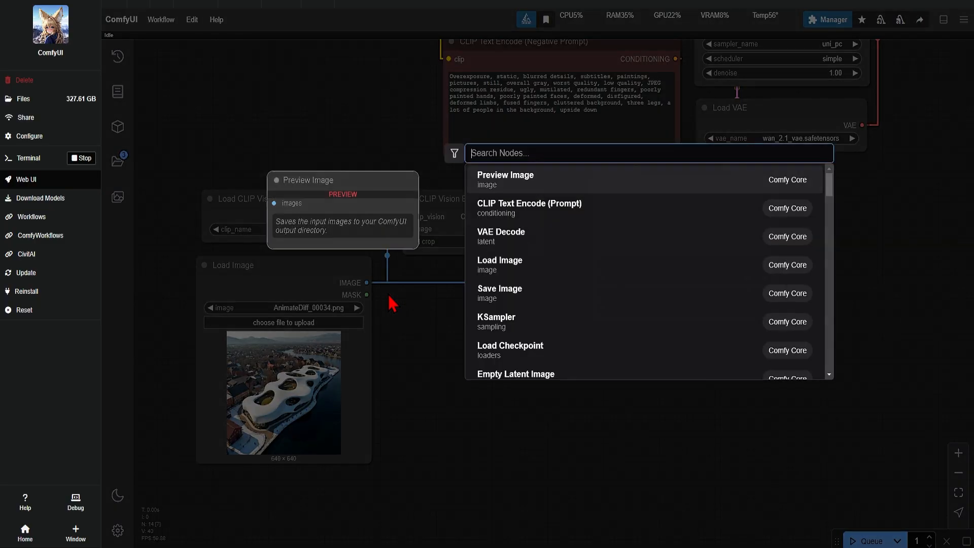
{"action": "type", "text": "resi"}
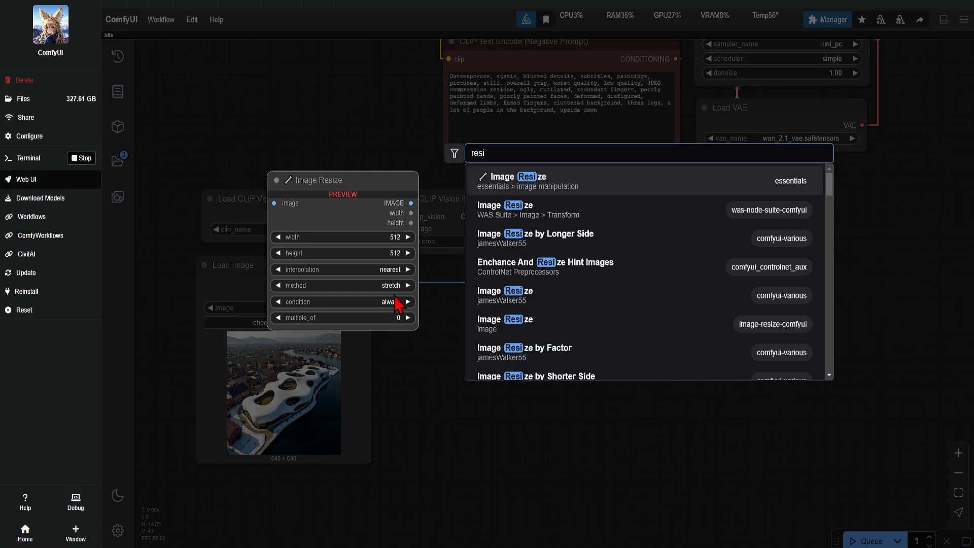
{"action": "left_click", "coordinate": [582, 191]}
{"action": "left_click_drag", "start_coordinate": [487, 296], "coordinate": [534, 343]}
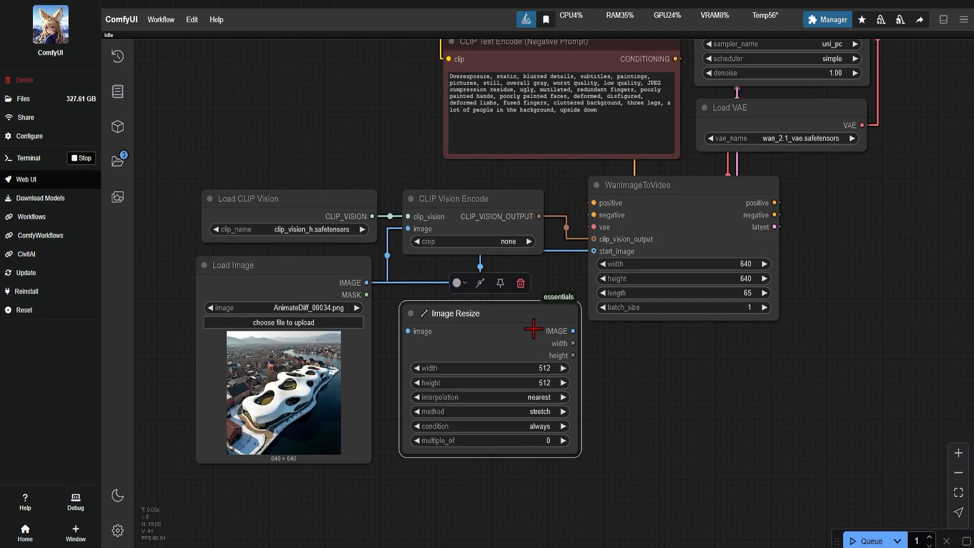
{"action": "key", "text": "Delete"}
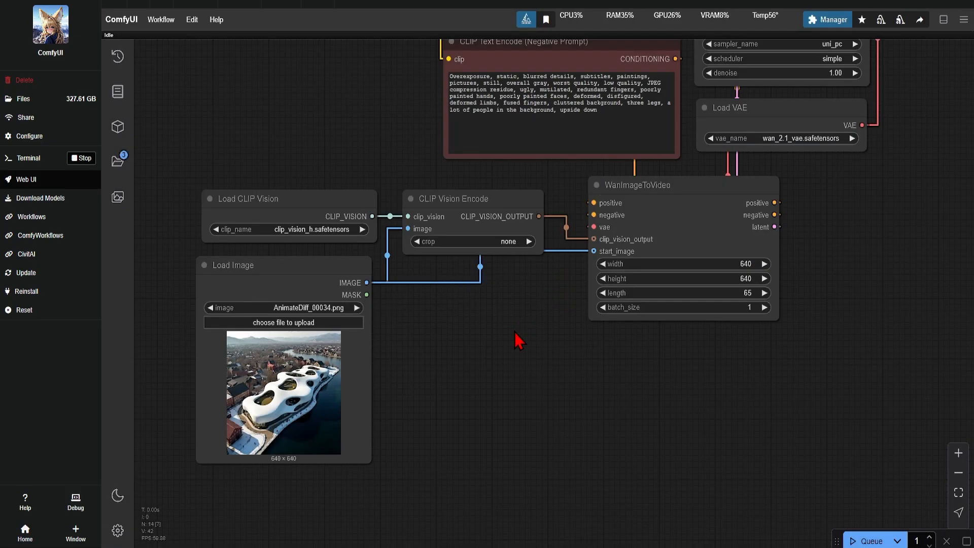
Replace the positive prompt with the copied text describing a slow, smooth aerial glide over the uniquely shaped white structure.
{"action": "left_click_drag", "start_coordinate": [873, 228], "coordinate": [829, 425]}
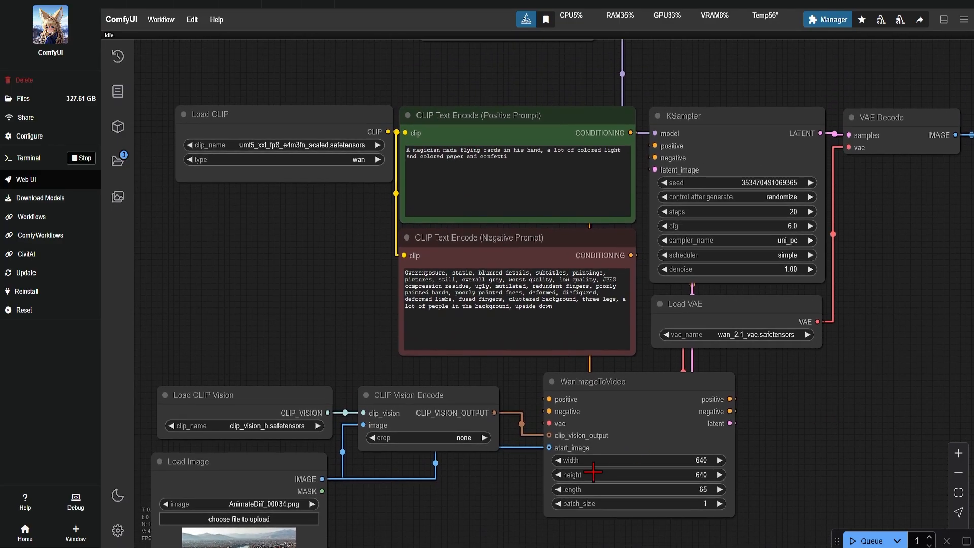
{"action": "left_click", "coordinate": [613, 193]}
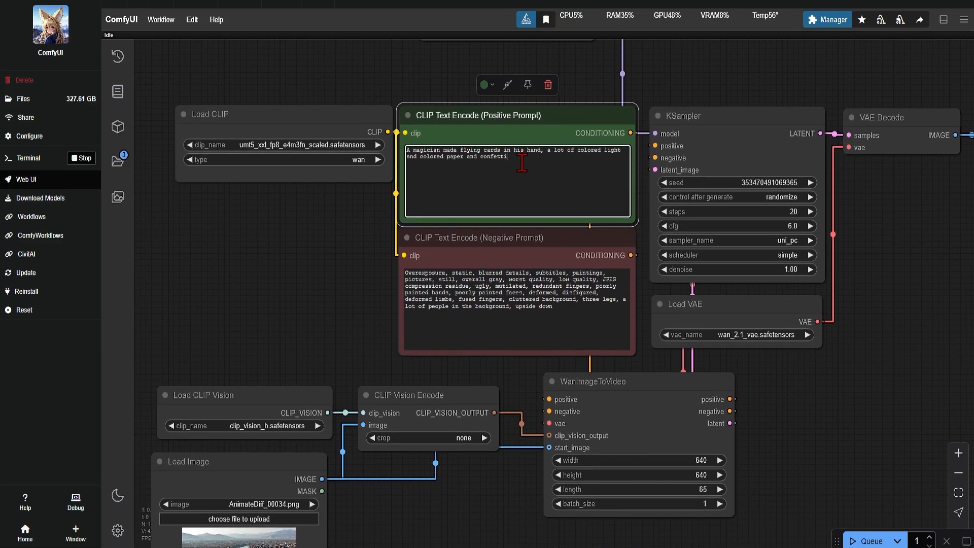
{"action": "key", "text": "ctrl+a"}
{"action": "key", "text": "ctrl+v"}
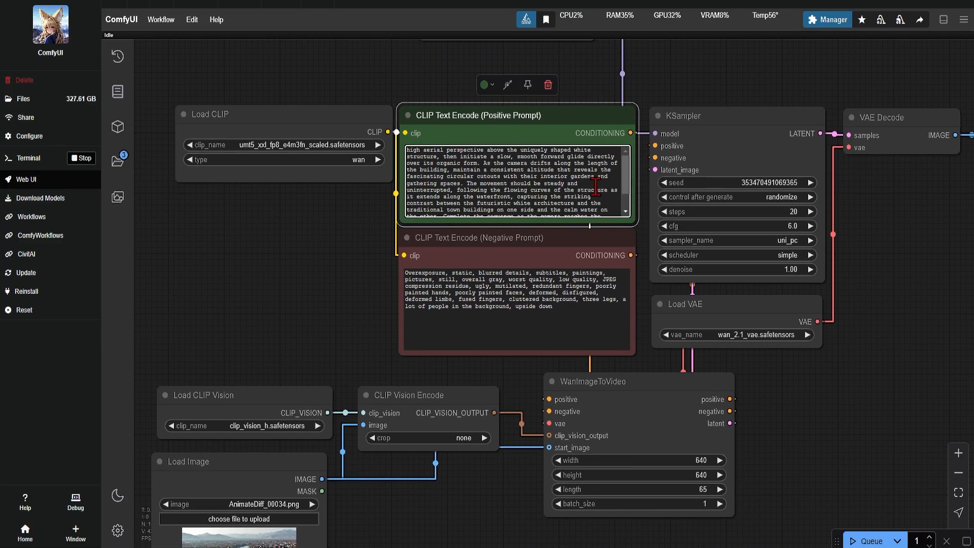
{"action": "left_click_drag", "start_coordinate": [406, 150], "coordinate": [606, 200]}
{"action": "left_click", "coordinate": [606, 199]}
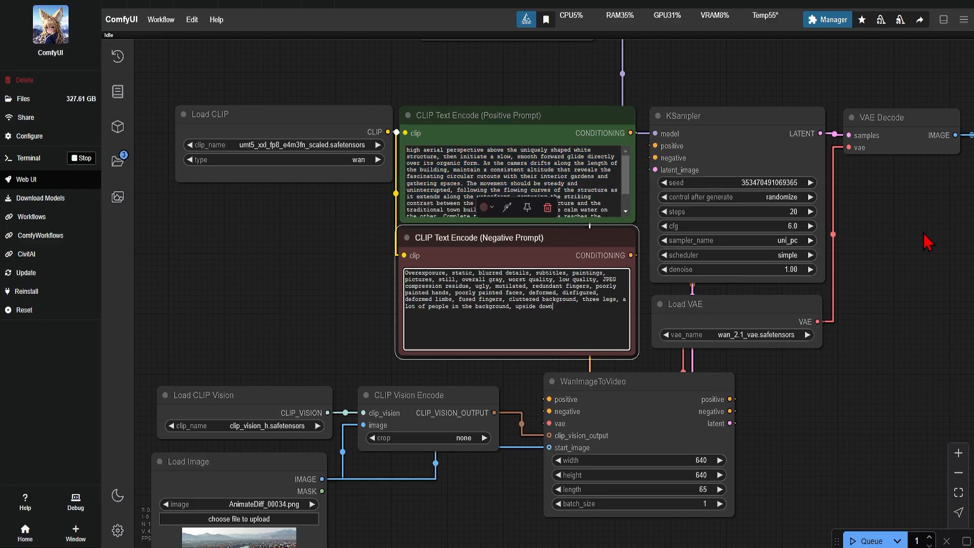
Try the KSampler's steps at 21 and back at 20, and look through its sampler_name options.
{"action": "left_click_drag", "start_coordinate": [926, 241], "coordinate": [712, 254]}
{"action": "left_click", "coordinate": [598, 223]}
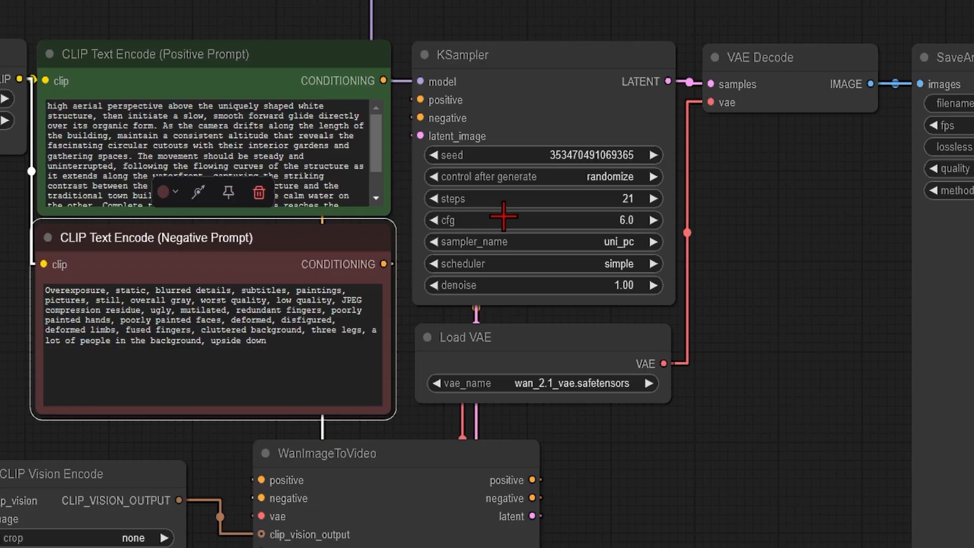
{"action": "left_click", "coordinate": [434, 198]}
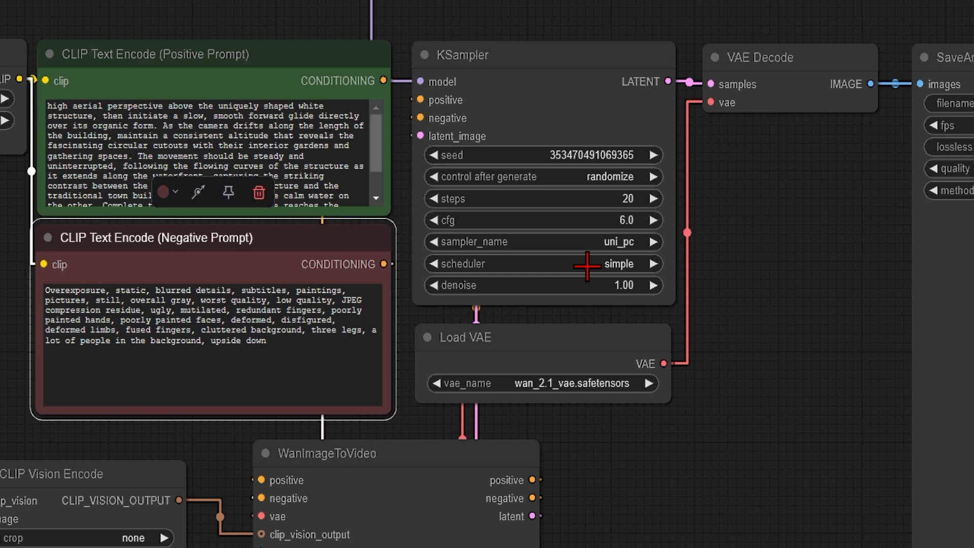
{"action": "left_click", "coordinate": [628, 243]}
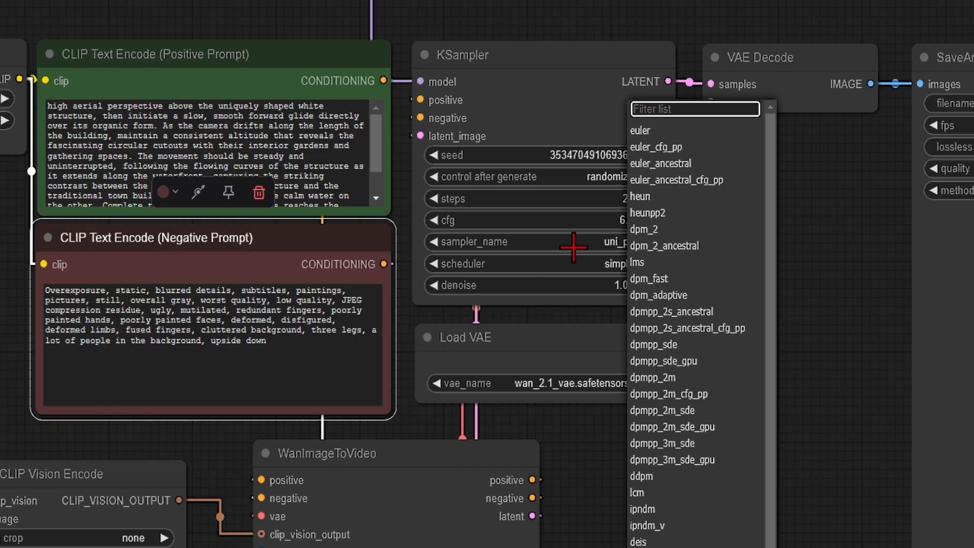
{"action": "left_click", "coordinate": [797, 259]}
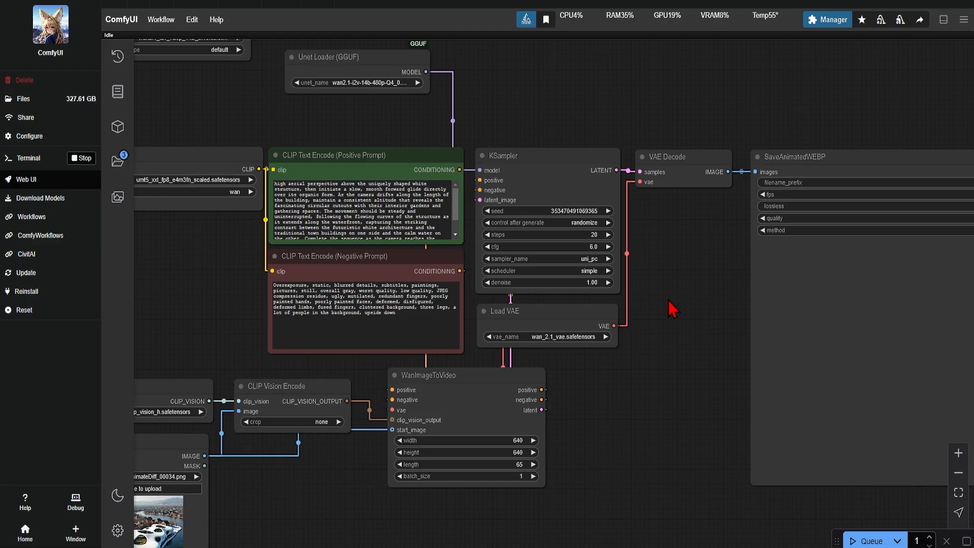
Delete the SaveAnimatedWEBP and SaveWEBM output nodes after VAE Decode.
{"action": "left_click_drag", "start_coordinate": [668, 300], "coordinate": [383, 297]}
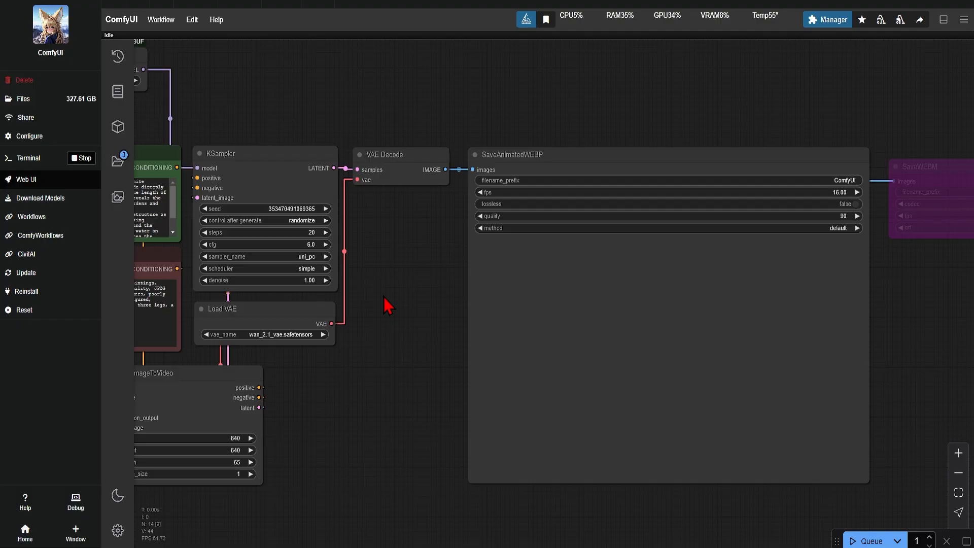
{"action": "left_click", "coordinate": [573, 159]}
{"action": "key", "text": "Delete"}
{"action": "left_click", "coordinate": [915, 171]}
{"action": "key", "text": "Delete"}
Add a VideoHelperSuite Video Combine node and feed its images input from the VAE Decode output.
{"action": "double_click", "coordinate": [484, 173]}
{"action": "type", "text": "vid"}
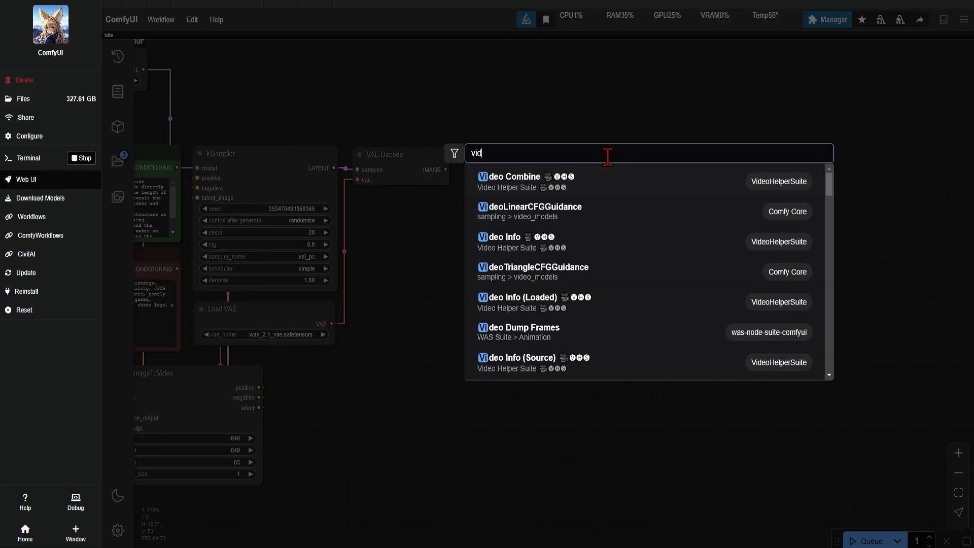
{"action": "type", "text": "eo"}
{"action": "left_click", "coordinate": [609, 189]}
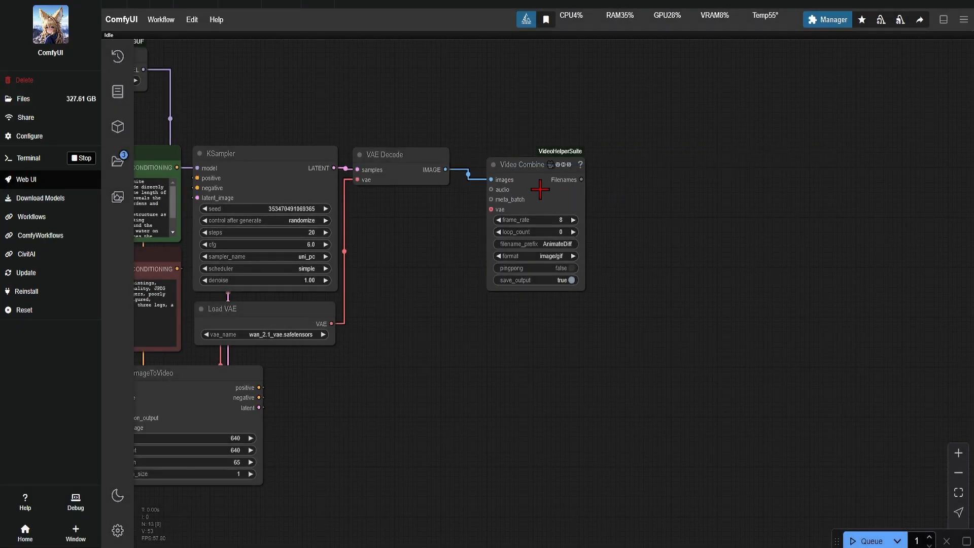
Set the Video Combine output format to video/h264-mp4 and its frame rate to 16.
{"action": "left_click_drag", "start_coordinate": [540, 190], "coordinate": [544, 184]}
{"action": "left_click", "coordinate": [558, 251]}
{"action": "left_click", "coordinate": [593, 291]}
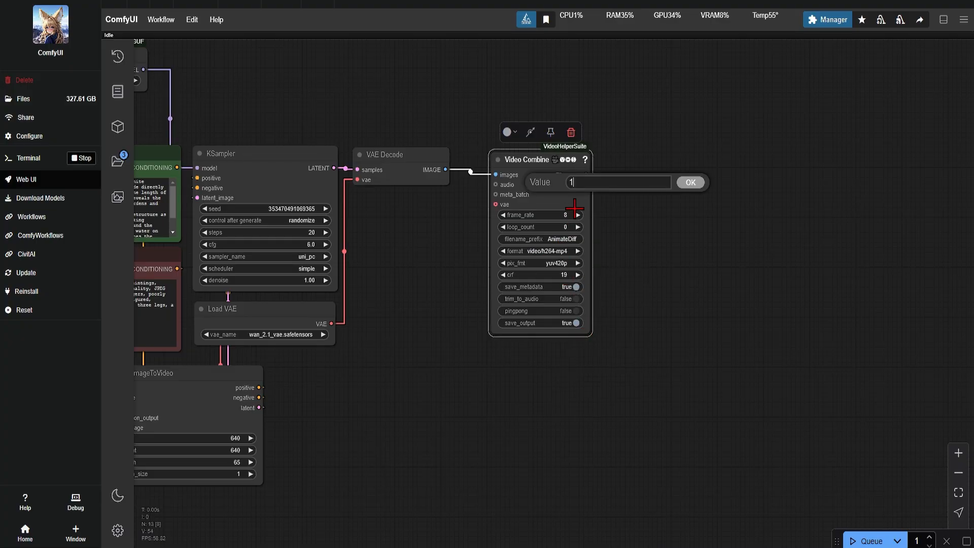
{"action": "scroll", "coordinate": [720, 267], "scroll_direction": "down", "scroll_amount": 1}
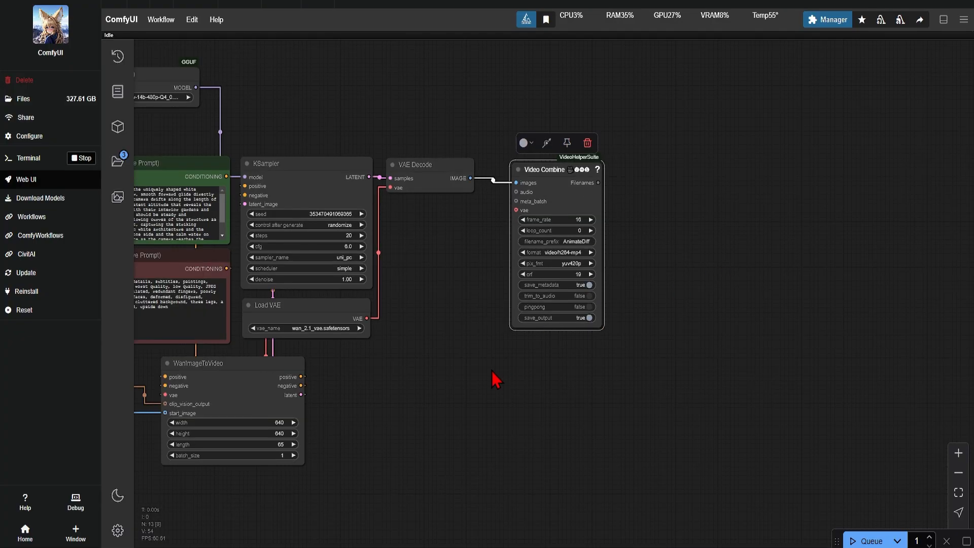
Move Video Combine farther from VAE Decode, place Load VAE below VAE Decode, and shift WanImageToVideo clear of the KSampler.
{"action": "left_click_drag", "start_coordinate": [457, 388], "coordinate": [709, 371]}
{"action": "scroll", "coordinate": [649, 364], "scroll_direction": "down", "scroll_amount": 2}
{"action": "left_click_drag", "start_coordinate": [678, 404], "coordinate": [629, 363]}
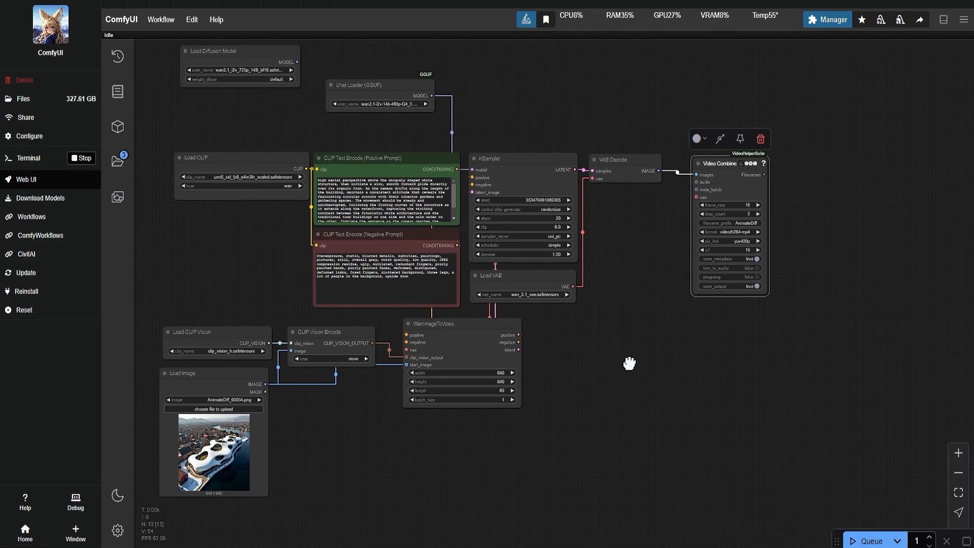
{"action": "left_click_drag", "start_coordinate": [717, 162], "coordinate": [771, 163]}
{"action": "left_click_drag", "start_coordinate": [491, 274], "coordinate": [610, 197]}
{"action": "left_click_drag", "start_coordinate": [490, 334], "coordinate": [479, 346]}
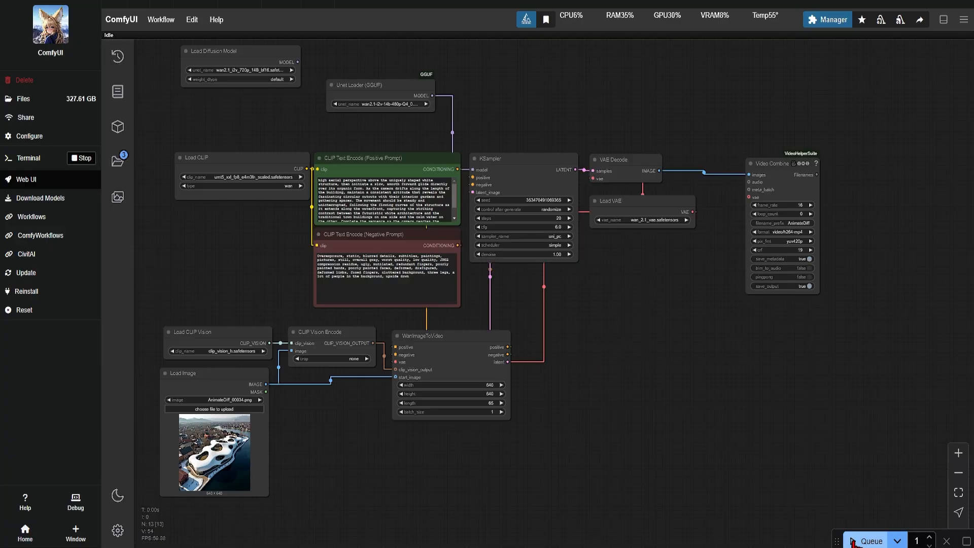
Queue the workflow to generate the video and examine the result in the Video Combine preview.
{"action": "left_click", "coordinate": [857, 540]}
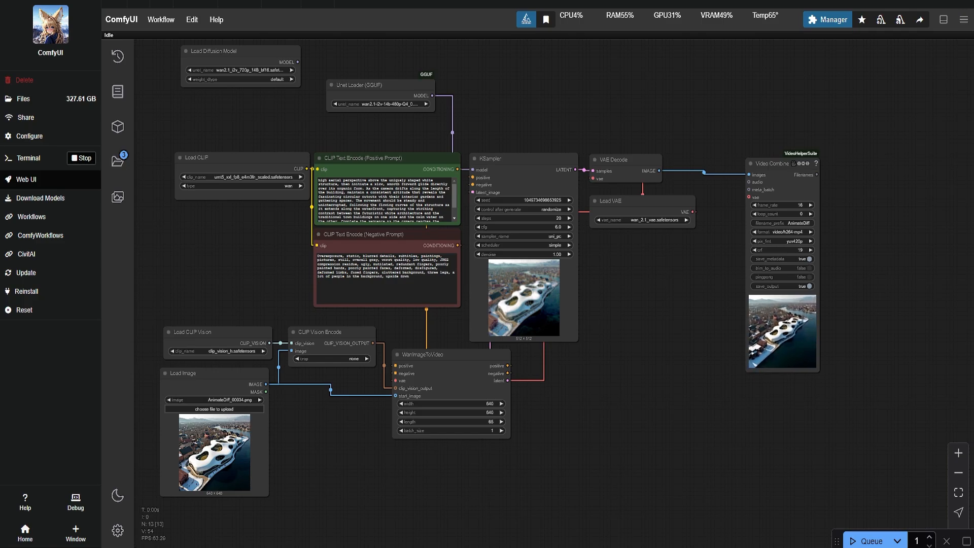
{"action": "scroll", "coordinate": [765, 338], "scroll_direction": "up", "scroll_amount": 8}
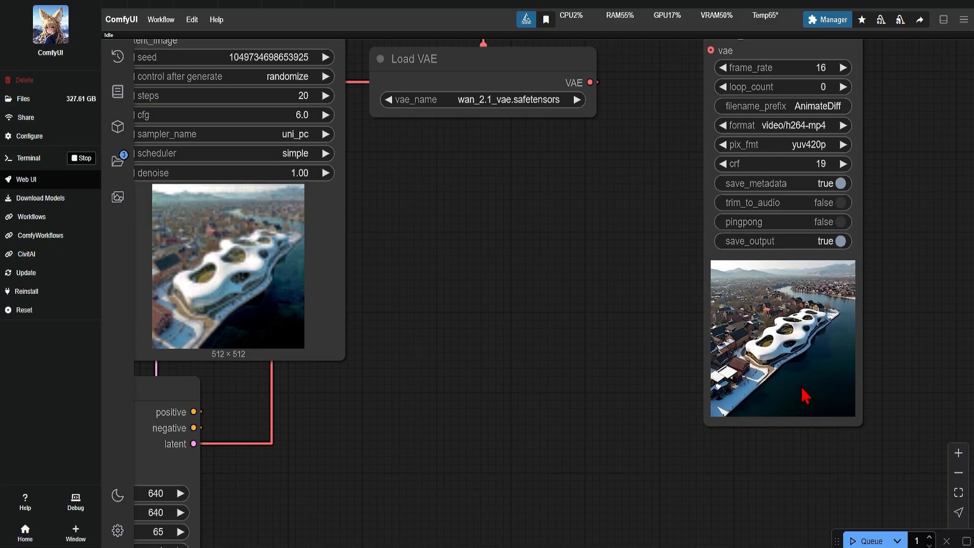
{"action": "scroll", "coordinate": [887, 368], "scroll_direction": "up", "scroll_amount": 5}
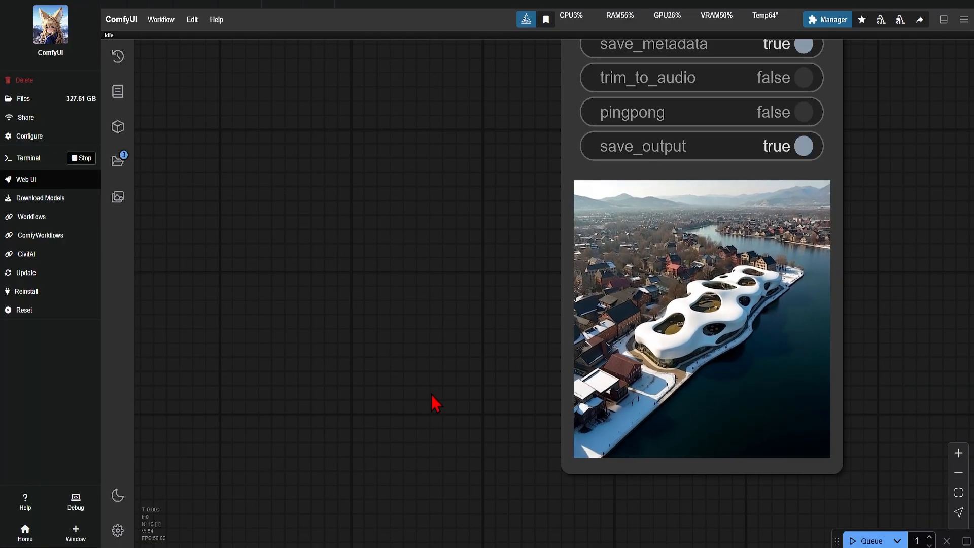
{"action": "scroll", "coordinate": [457, 408], "scroll_direction": "down", "scroll_amount": 10}
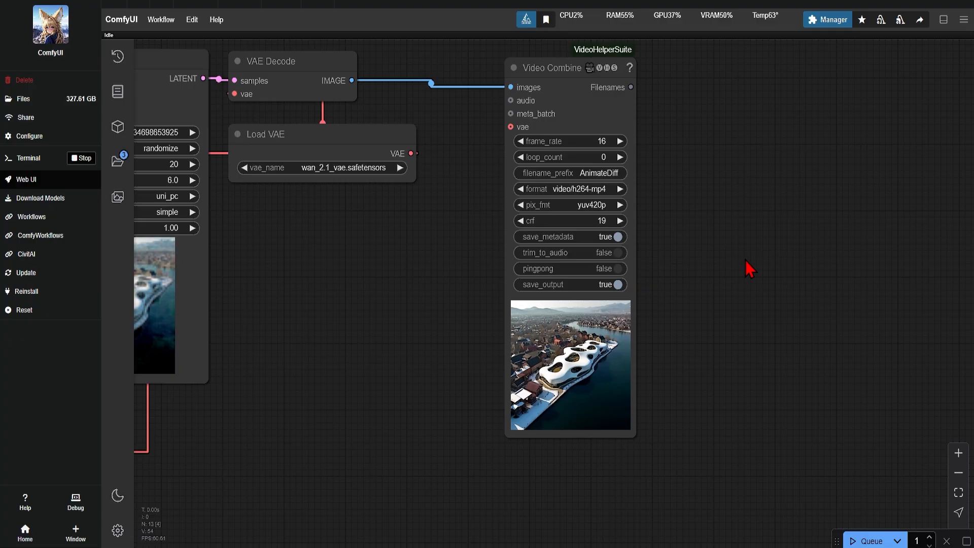
Add a RIFE VFI frame interpolation node and an Upscale Image (using Model) node beyond Video Combine.
{"action": "double_click", "coordinate": [650, 247]}
{"action": "type", "text": "rife"}
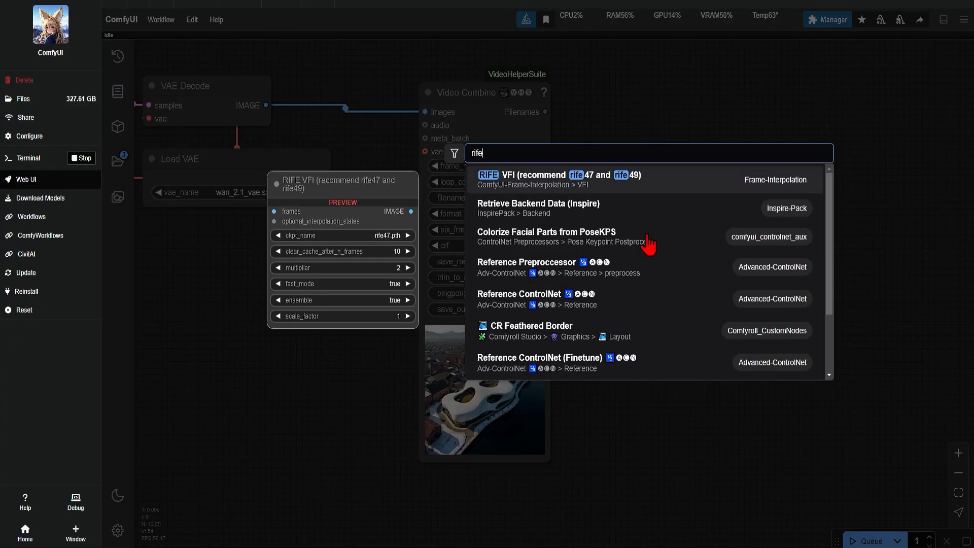
{"action": "left_click", "coordinate": [662, 187]}
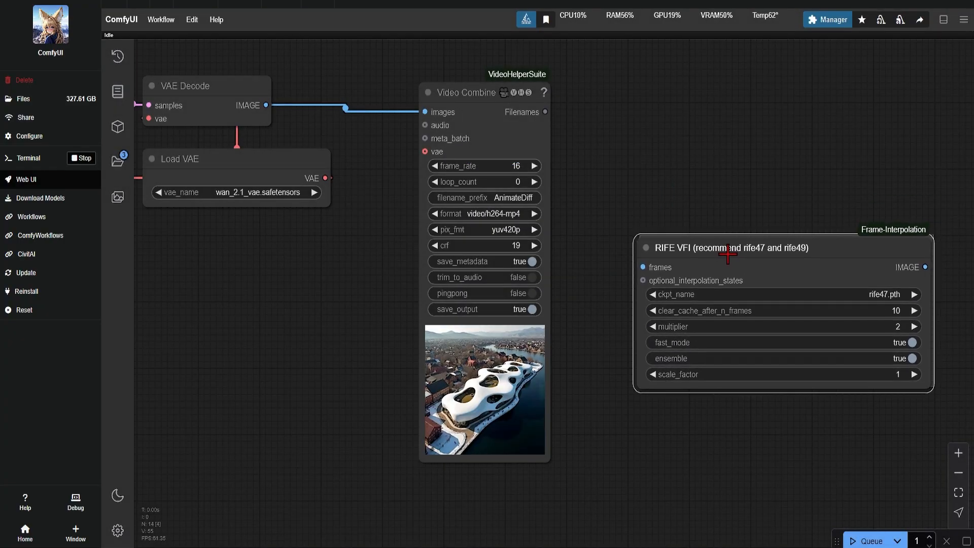
{"action": "left_click_drag", "start_coordinate": [851, 149], "coordinate": [774, 178]}
{"action": "double_click", "coordinate": [712, 143]}
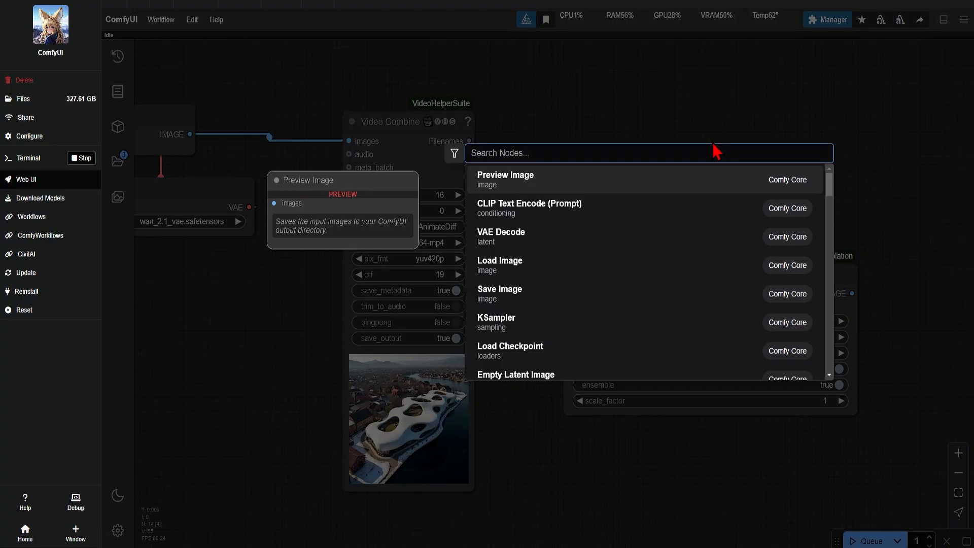
{"action": "type", "text": "upsca"}
{"action": "left_click", "coordinate": [598, 237]}
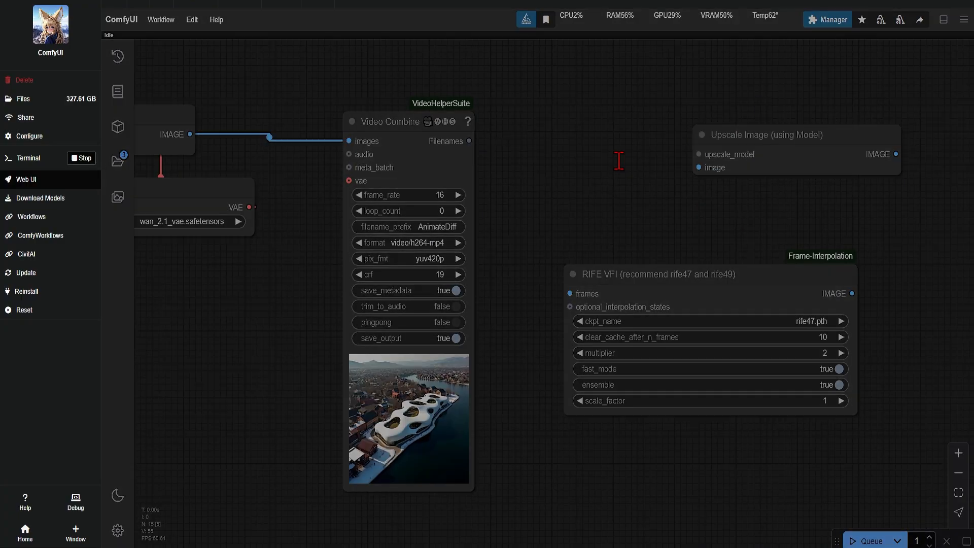
Add a Load Upscale Model node and connect its output to the upscale_model input of Upscale Image.
{"action": "double_click", "coordinate": [619, 159]}
{"action": "type", "text": "upsca"}
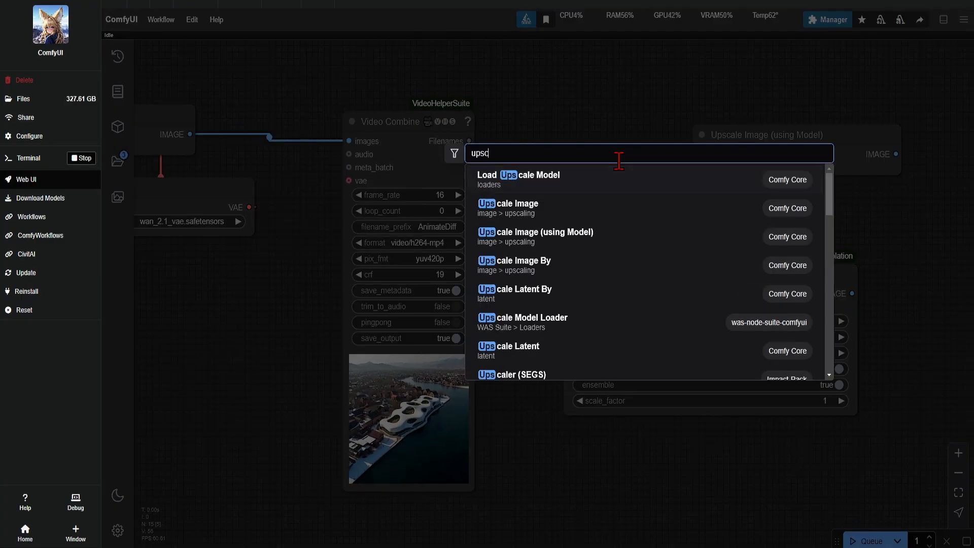
{"action": "left_click", "coordinate": [583, 180]}
{"action": "left_click_drag", "start_coordinate": [828, 130], "coordinate": [921, 143]}
{"action": "left_click_drag", "start_coordinate": [708, 150], "coordinate": [647, 143]}
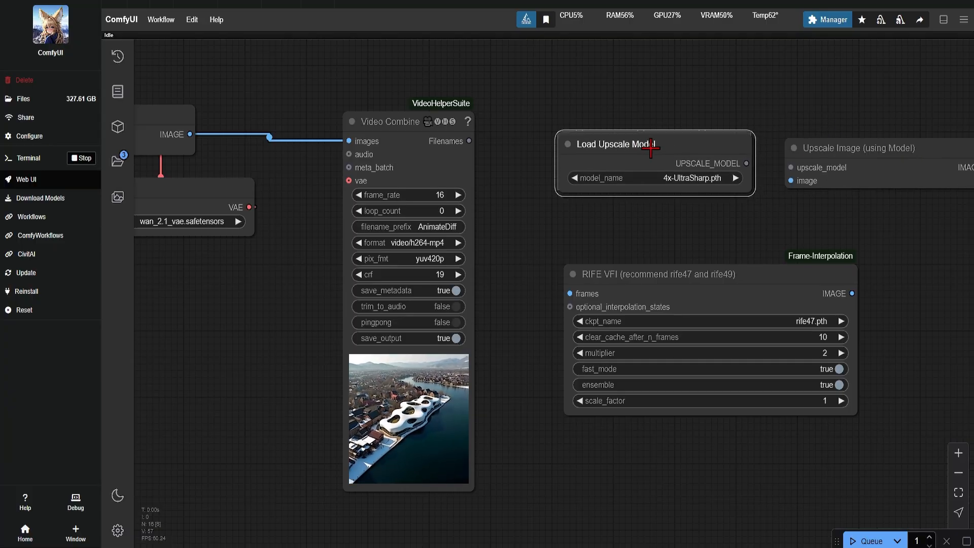
{"action": "right_click", "coordinate": [773, 210]}
{"action": "left_click_drag", "start_coordinate": [687, 227], "coordinate": [553, 221]}
{"action": "left_click_drag", "start_coordinate": [611, 154], "coordinate": [656, 161]}
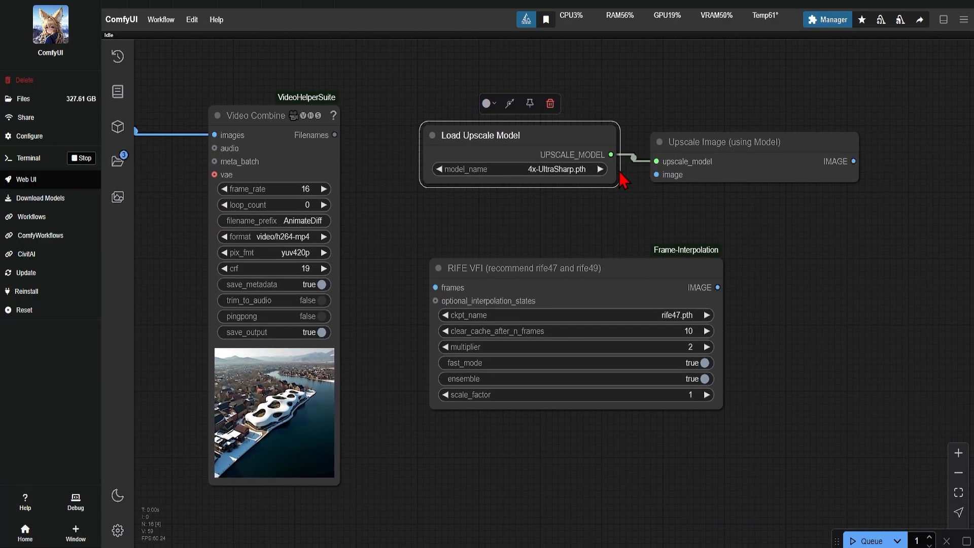
Set the Load Upscale Model node's model_name to 4x_foolhardy_Remacri.pth.
{"action": "left_click", "coordinate": [583, 170]}
{"action": "left_click", "coordinate": [606, 180]}
{"action": "left_click", "coordinate": [815, 285]}
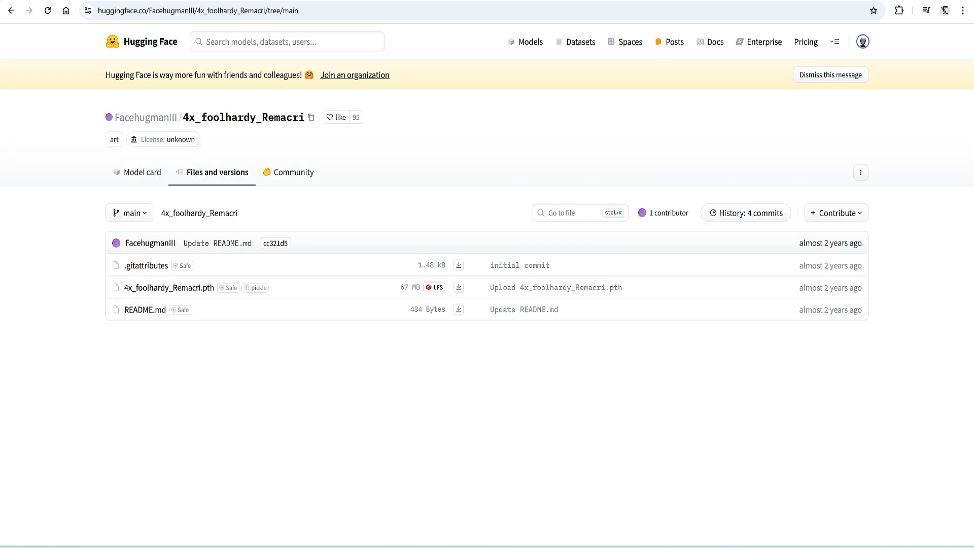
Switch to File Explorer and open the upscale model subfolder inside ComfyUI's models folder.
{"action": "left_click_drag", "start_coordinate": [973, 82], "coordinate": [523, 26]}
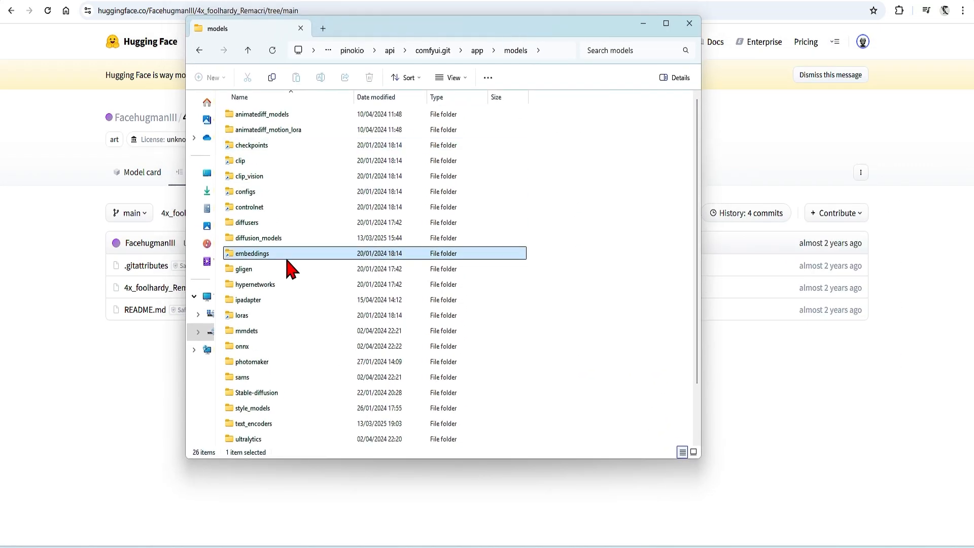
{"action": "scroll", "coordinate": [285, 262], "scroll_direction": "down", "scroll_amount": 2}
{"action": "double_click", "coordinate": [289, 409]}
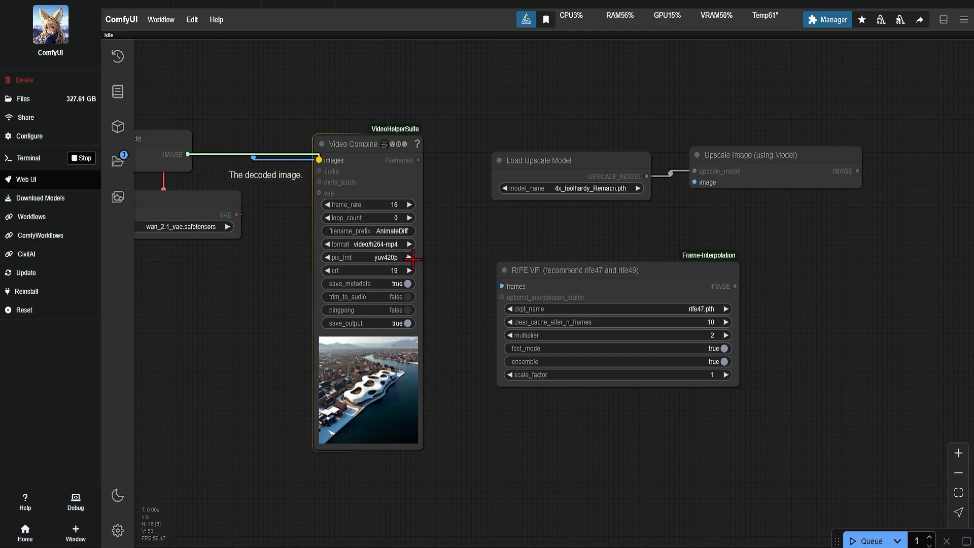
Connect the VAE Decode image output to RIFE VFI's frames, and the RIFE VFI output to Upscale Image's image input.
{"action": "left_click_drag", "start_coordinate": [412, 259], "coordinate": [501, 287]}
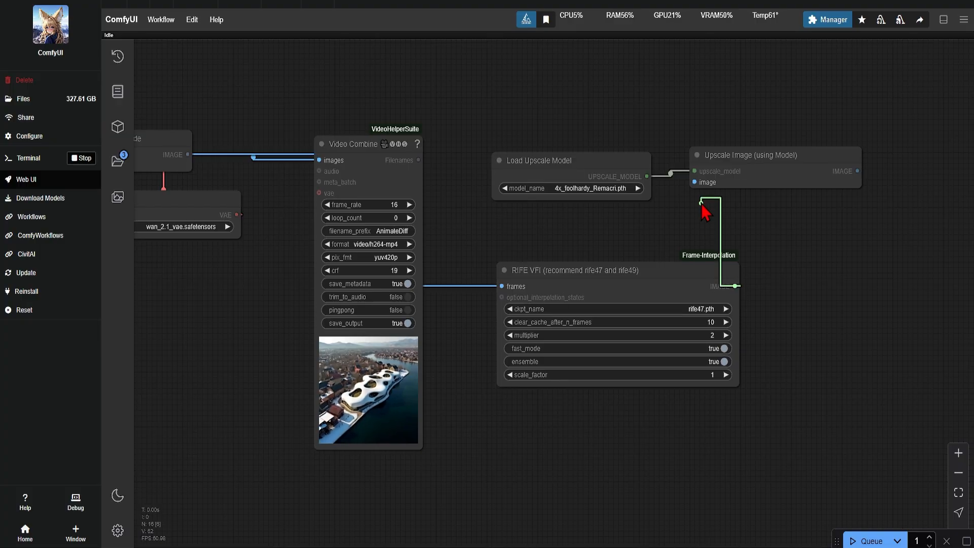
{"action": "left_click_drag", "start_coordinate": [693, 185], "coordinate": [695, 182]}
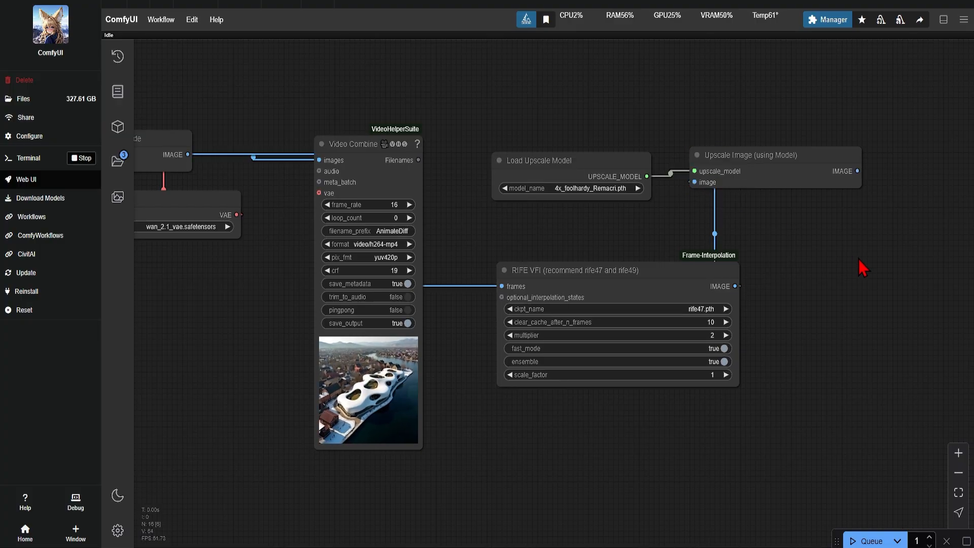
Add a second Video Combine node and feed its images input from the Upscale Image output.
{"action": "double_click", "coordinate": [875, 242]}
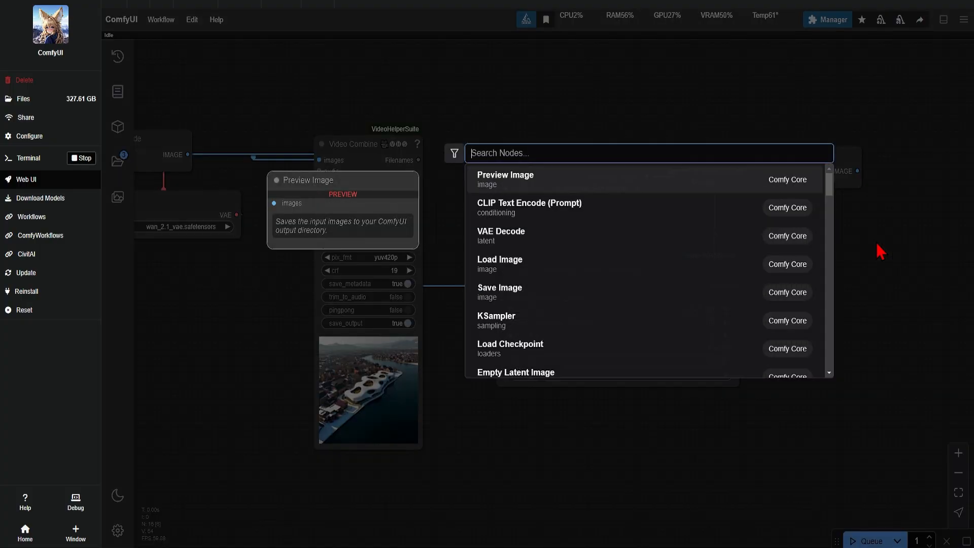
{"action": "type", "text": "video"}
{"action": "left_click", "coordinate": [582, 170]}
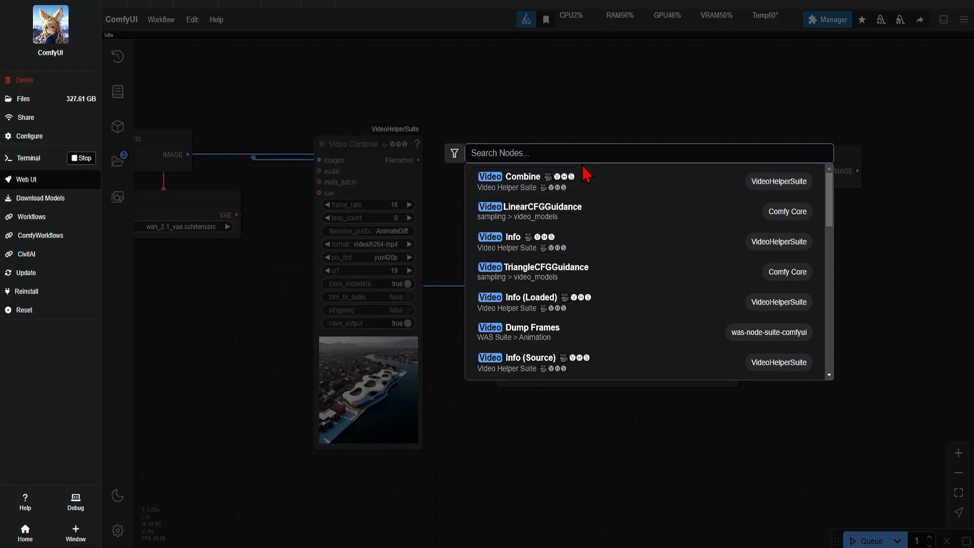
{"action": "left_click_drag", "start_coordinate": [857, 171], "coordinate": [883, 248]}
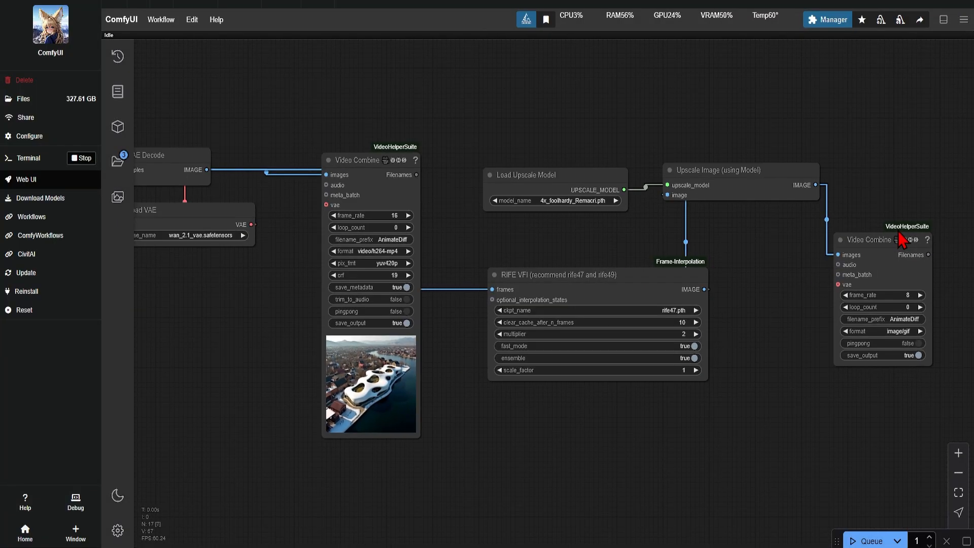
Review the whole workflow and select the upscaling and frame interpolation nodes after the first Video Combine.
{"action": "left_click_drag", "start_coordinate": [777, 305], "coordinate": [726, 314]}
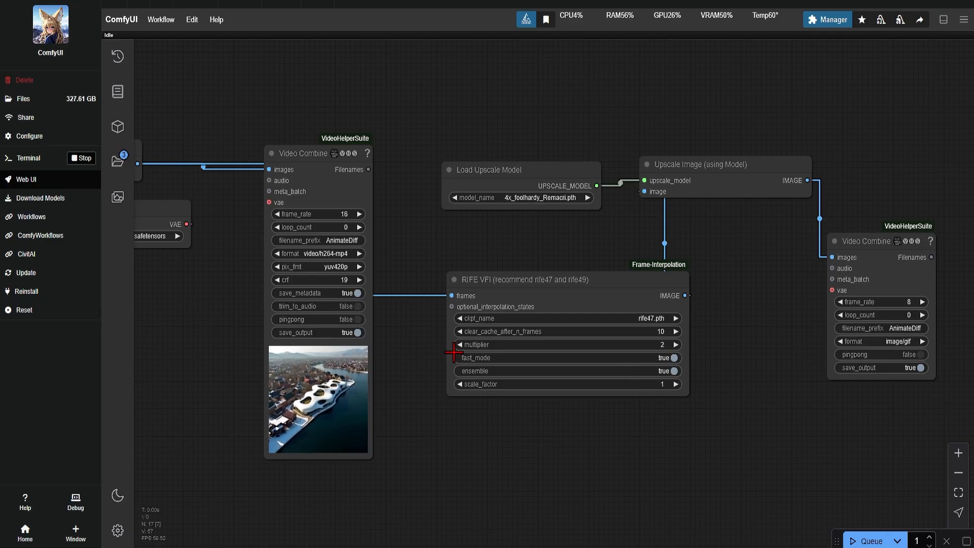
{"action": "scroll", "coordinate": [678, 243], "scroll_direction": "down", "scroll_amount": 7}
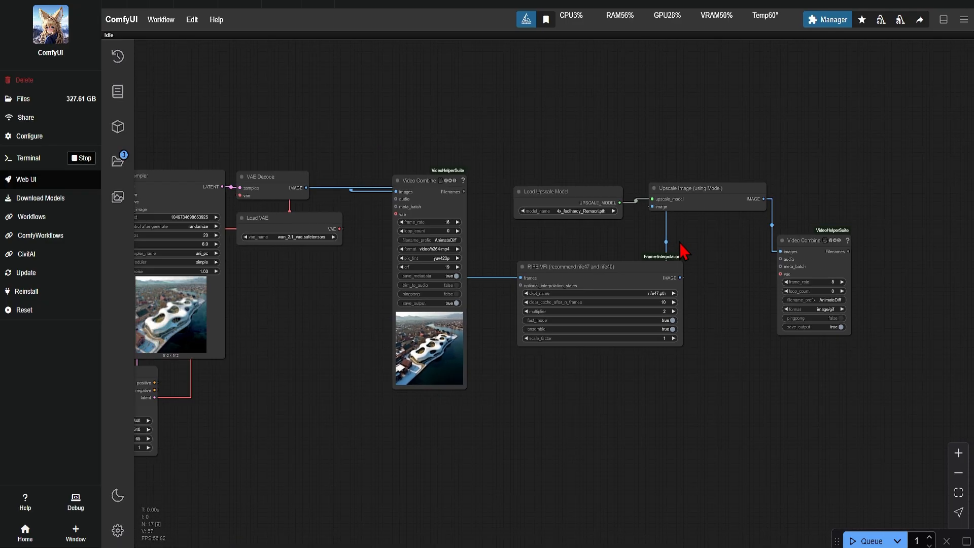
{"action": "left_click_drag", "start_coordinate": [393, 439], "coordinate": [544, 299]}
{"action": "left_click_drag", "start_coordinate": [953, 250], "coordinate": [872, 276]}
{"action": "left_click", "coordinate": [722, 147], "text": "ctrl"}
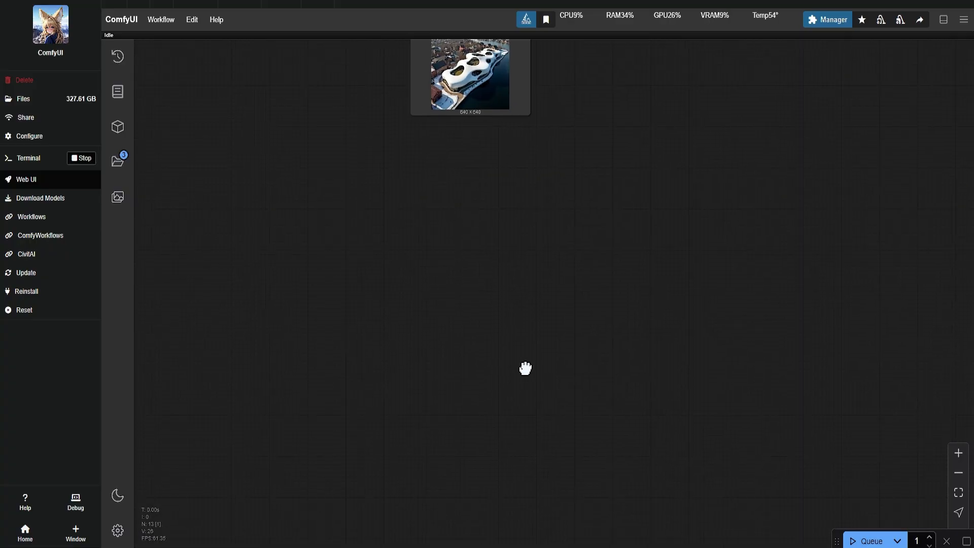
{"action": "left_click_drag", "start_coordinate": [524, 367], "coordinate": [437, 363]}
{"action": "scroll", "coordinate": [426, 251], "scroll_direction": "up", "scroll_amount": 3}
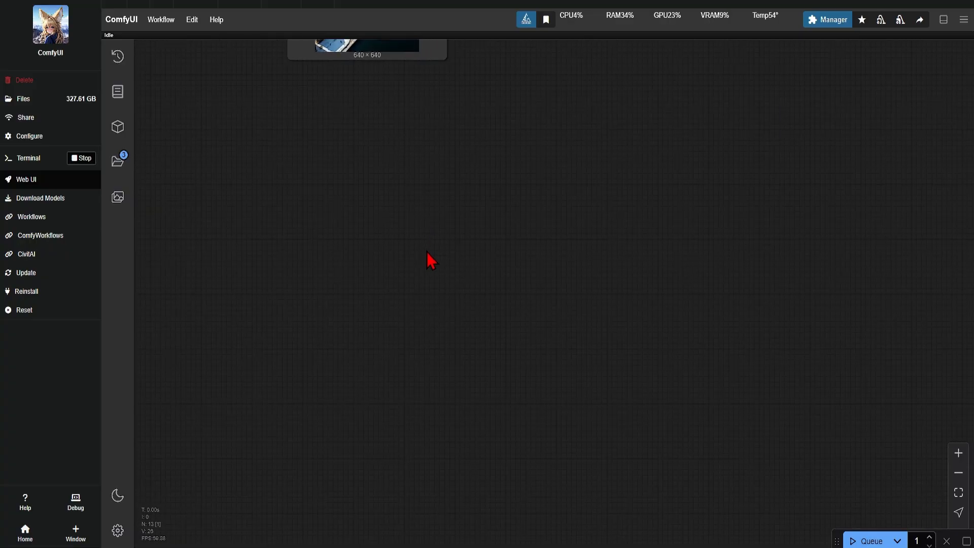
Add a RIFE VFI node in an empty area of the canvas for a separate post-processing chain.
{"action": "double_click", "coordinate": [443, 228]}
{"action": "type", "text": "rife"}
{"action": "key", "text": "Return"}
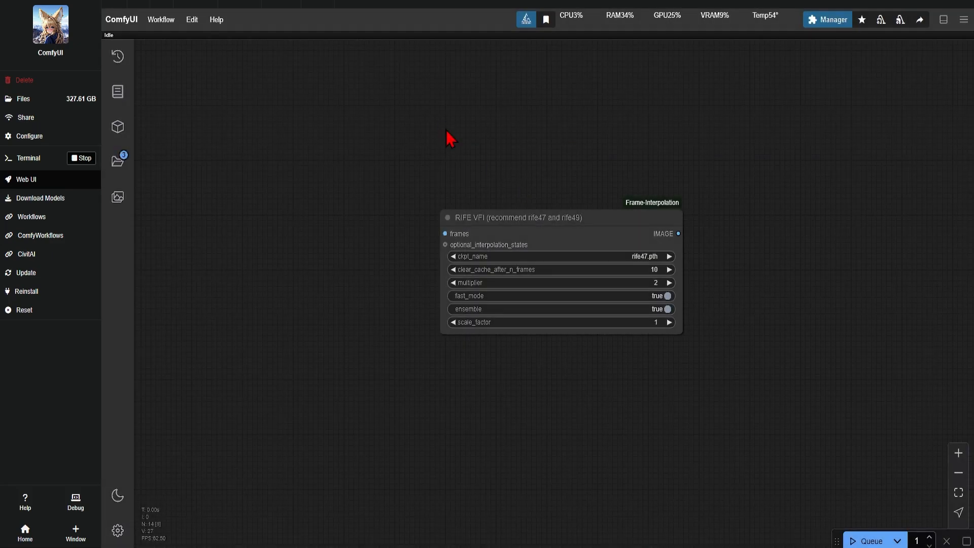
Add an Upscale Image (using Model) node fed by a Load Upscale Model node set to 4x_foolhardy_Remacri.pth.
{"action": "double_click", "coordinate": [482, 107]}
{"action": "type", "text": "upscale"}
{"action": "left_click", "coordinate": [612, 235]}
{"action": "double_click", "coordinate": [343, 140]}
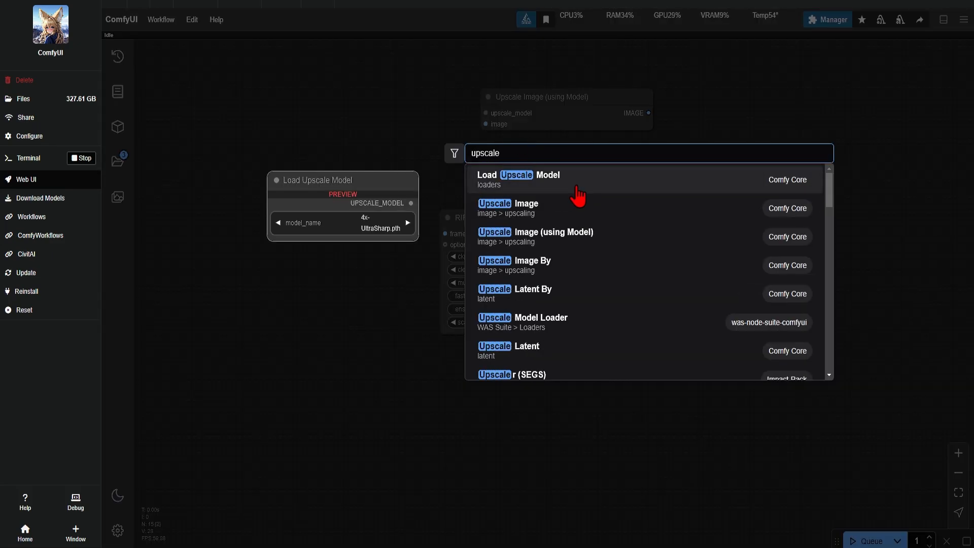
{"action": "left_click", "coordinate": [592, 186]}
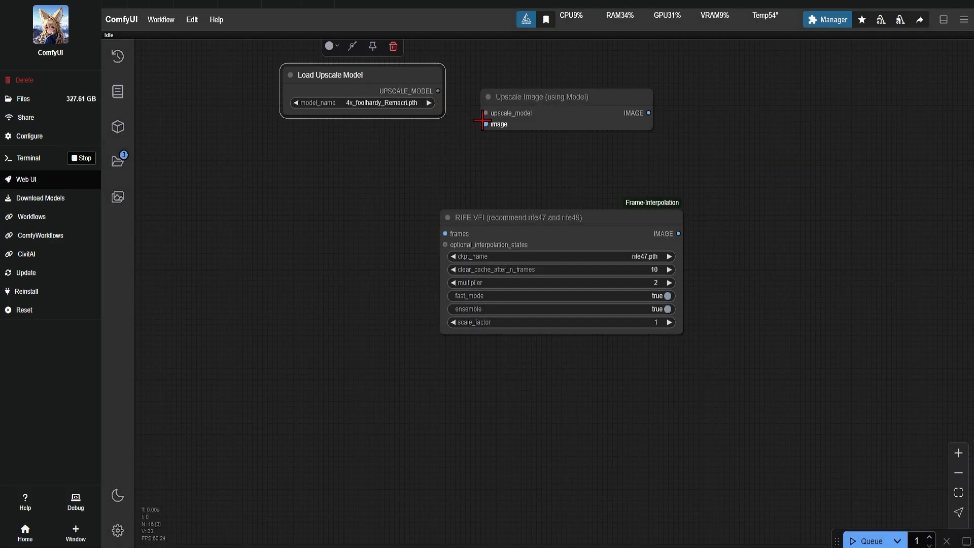
{"action": "left_click_drag", "start_coordinate": [482, 116], "coordinate": [437, 97]}
Feed RIFE VFI's frames input from a new Load Video (Upload) node loaded with AnimateDiff_00035.mp4, and place the two nodes side by side.
{"action": "double_click", "coordinate": [307, 204]}
{"action": "type", "text": "load vi"}
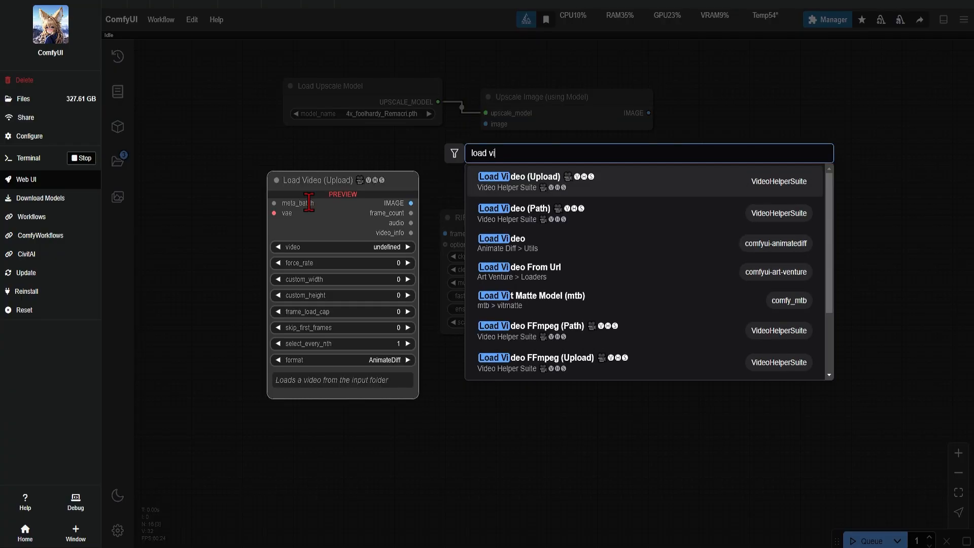
{"action": "type", "text": "deo"}
{"action": "left_click", "coordinate": [512, 216]}
{"action": "left_click_drag", "start_coordinate": [299, 183], "coordinate": [241, 189]}
{"action": "left_click", "coordinate": [281, 357]}
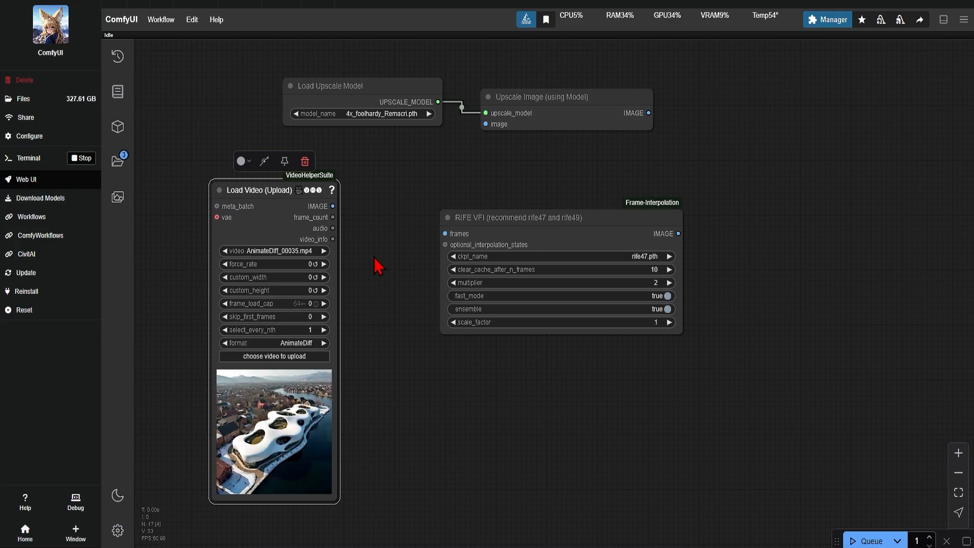
{"action": "left_click_drag", "start_coordinate": [332, 206], "coordinate": [444, 232]}
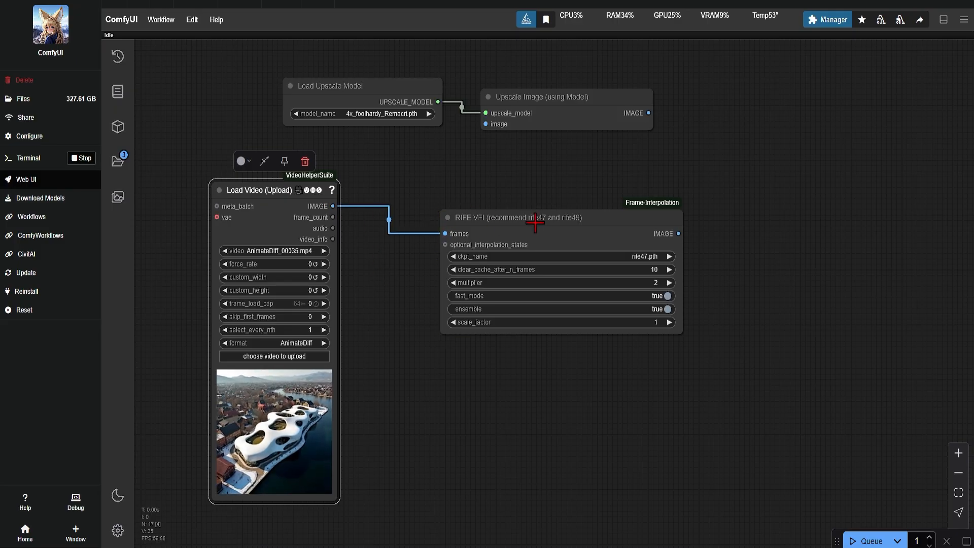
{"action": "left_click_drag", "start_coordinate": [535, 222], "coordinate": [504, 190]}
Add a VideoHelperSuite Video Combine node beyond the RIFE VFI node.
{"action": "double_click", "coordinate": [784, 229]}
{"action": "type", "text": "v"}
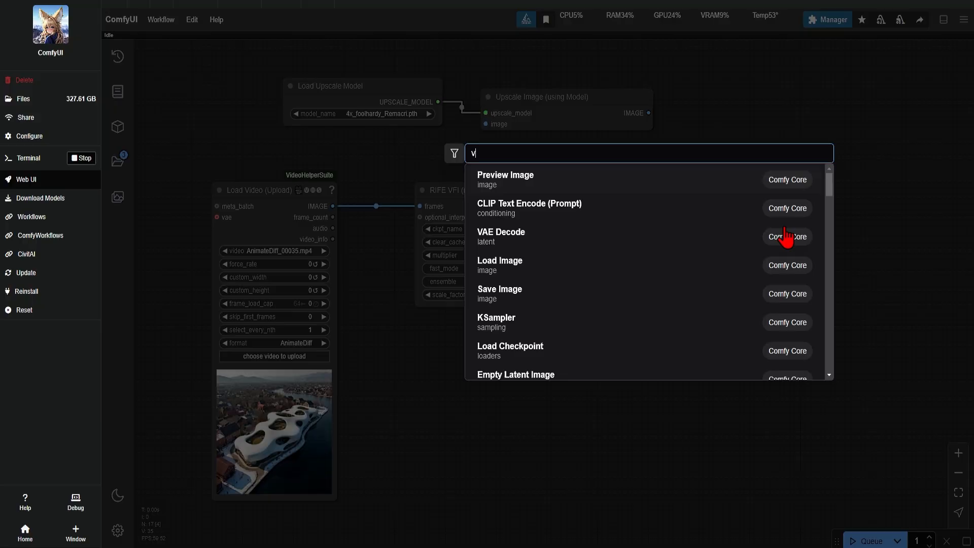
{"action": "type", "text": "ideo"}
{"action": "left_click", "coordinate": [653, 195]}
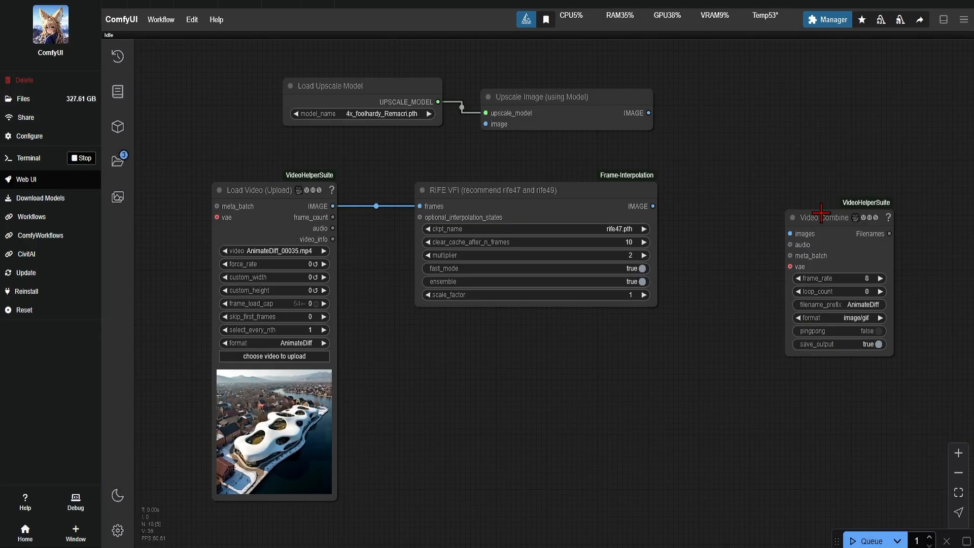
Place the Video Combine node closer to RIFE VFI and set its frame_rate to 24 and format to video/h264-mp4.
{"action": "left_click_drag", "start_coordinate": [820, 212], "coordinate": [745, 168]}
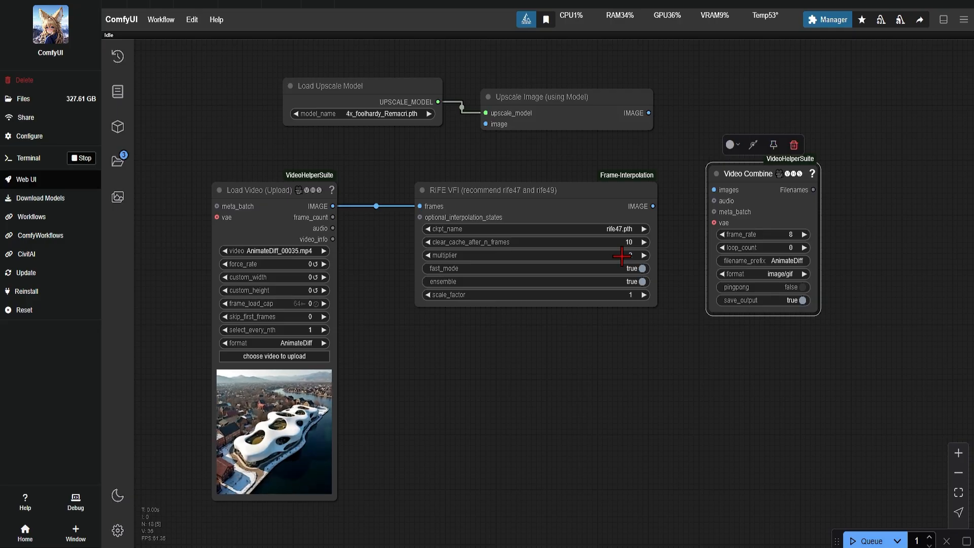
{"action": "left_click", "coordinate": [736, 225]}
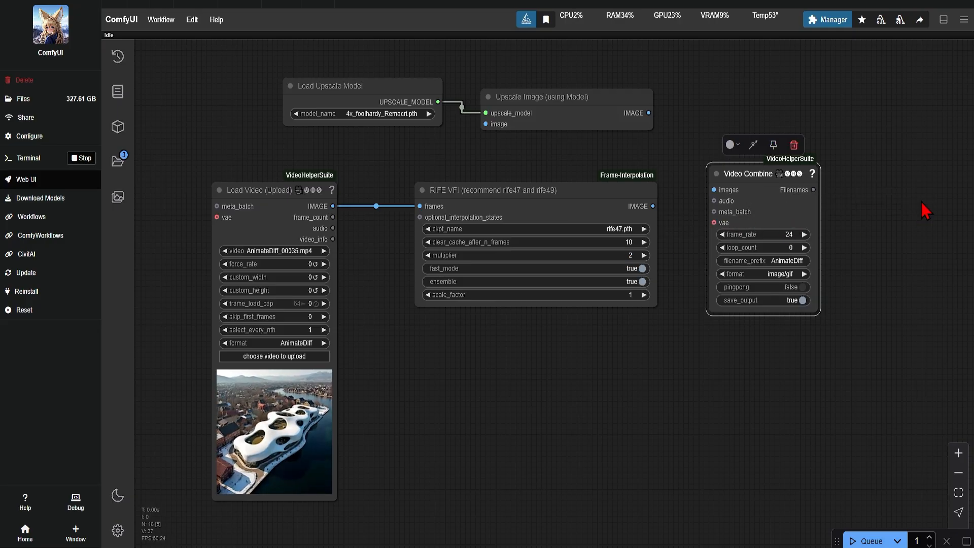
{"action": "left_click", "coordinate": [790, 274]}
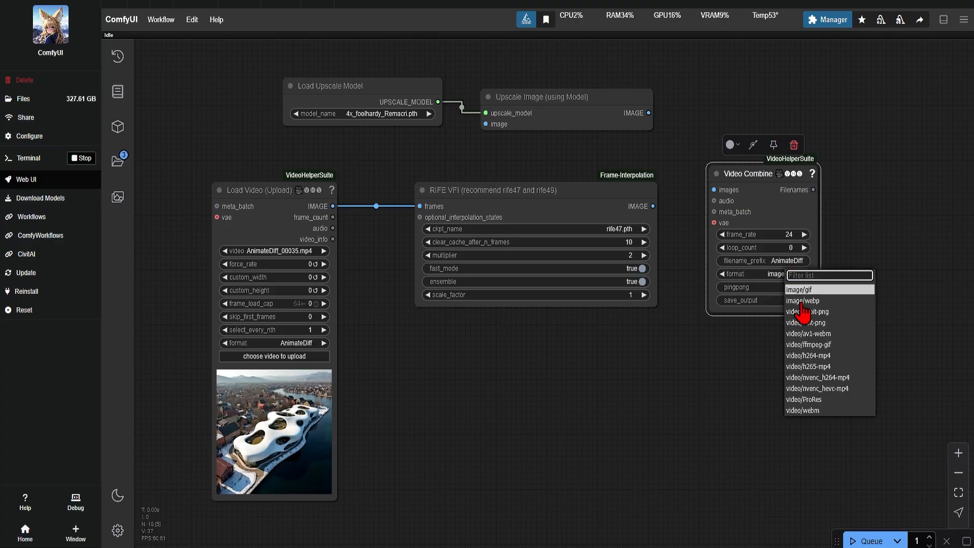
{"action": "left_click", "coordinate": [820, 349]}
Insert the Upscale Image node between RIFE VFI and Video Combine, wiring the interpolated frames through it into the images input.
{"action": "left_click_drag", "start_coordinate": [711, 190], "coordinate": [713, 191]}
{"action": "left_click_drag", "start_coordinate": [752, 175], "coordinate": [869, 180]}
{"action": "left_click_drag", "start_coordinate": [550, 97], "coordinate": [733, 102]}
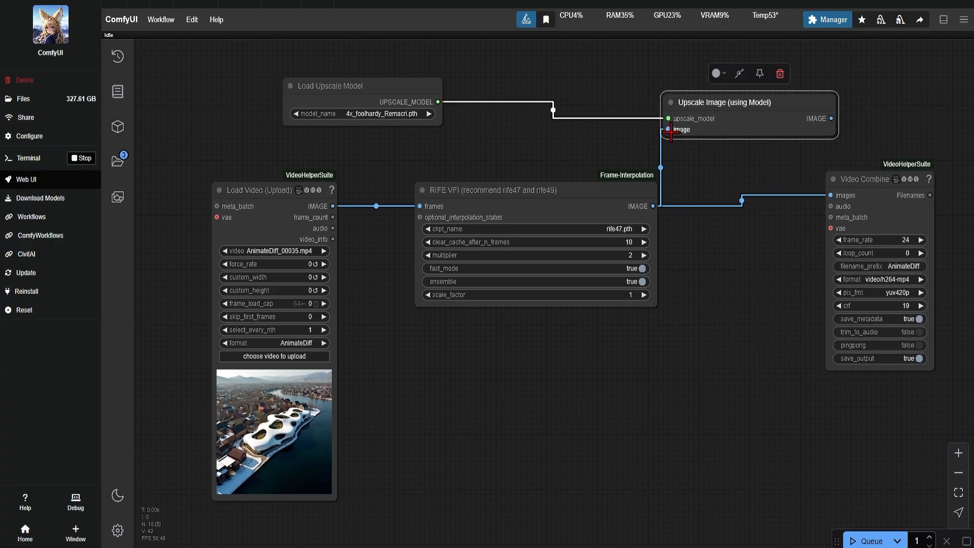
{"action": "scroll", "coordinate": [671, 131], "scroll_direction": "down", "scroll_amount": 10}
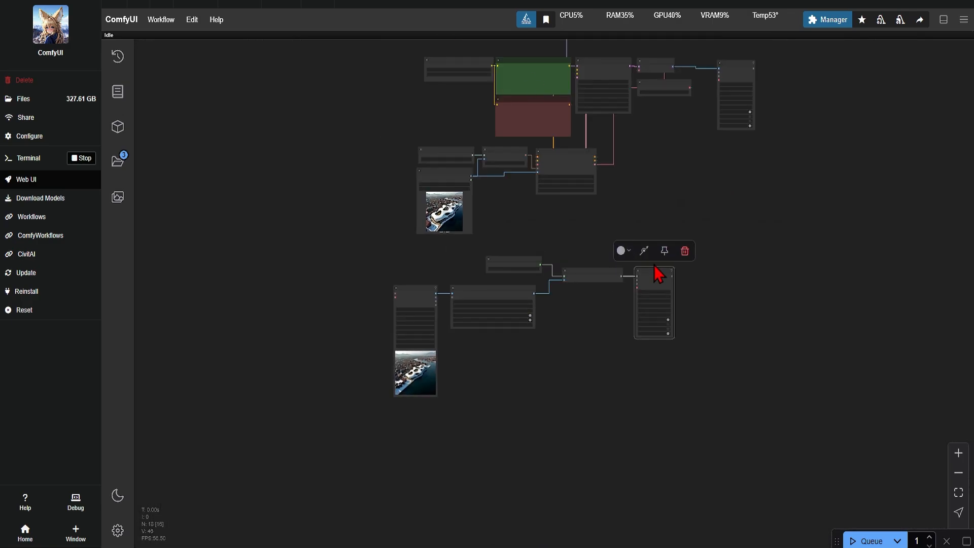
Bypass all nodes of the original image-to-video generation workflow above the post-processing chain.
{"action": "scroll", "coordinate": [653, 265], "scroll_direction": "down", "scroll_amount": 1}
{"action": "left_click_drag", "start_coordinate": [704, 222], "coordinate": [729, 335]}
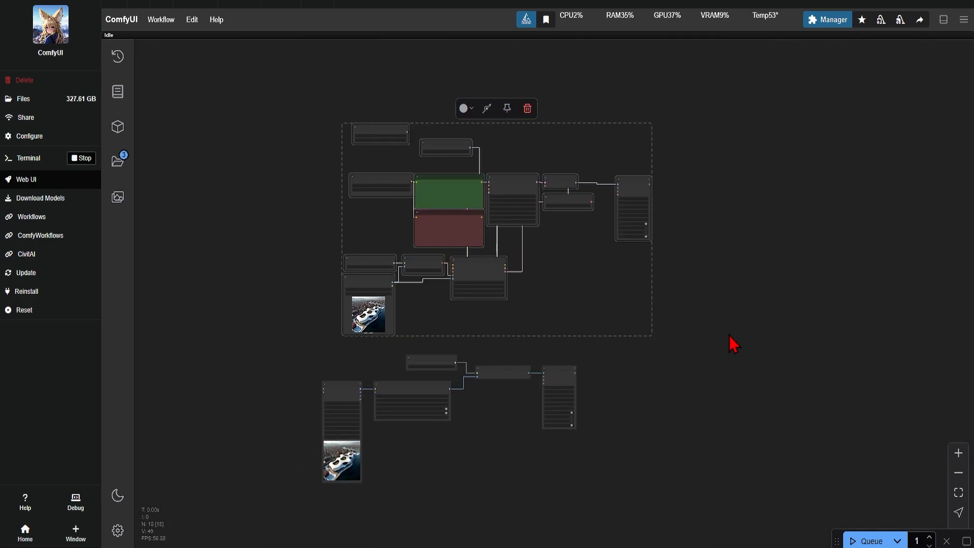
{"action": "right_click", "coordinate": [485, 256]}
{"action": "left_click", "coordinate": [512, 422]}
Queue the interpolation and upscaling chain and inspect the resulting video in the Video Combine preview.
{"action": "scroll", "coordinate": [507, 457], "scroll_direction": "up", "scroll_amount": 5}
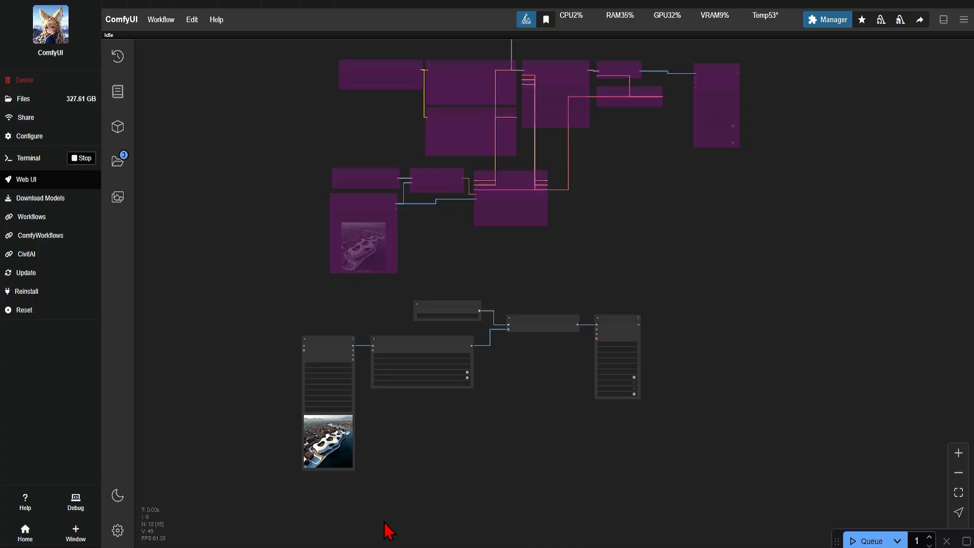
{"action": "left_click", "coordinate": [856, 541]}
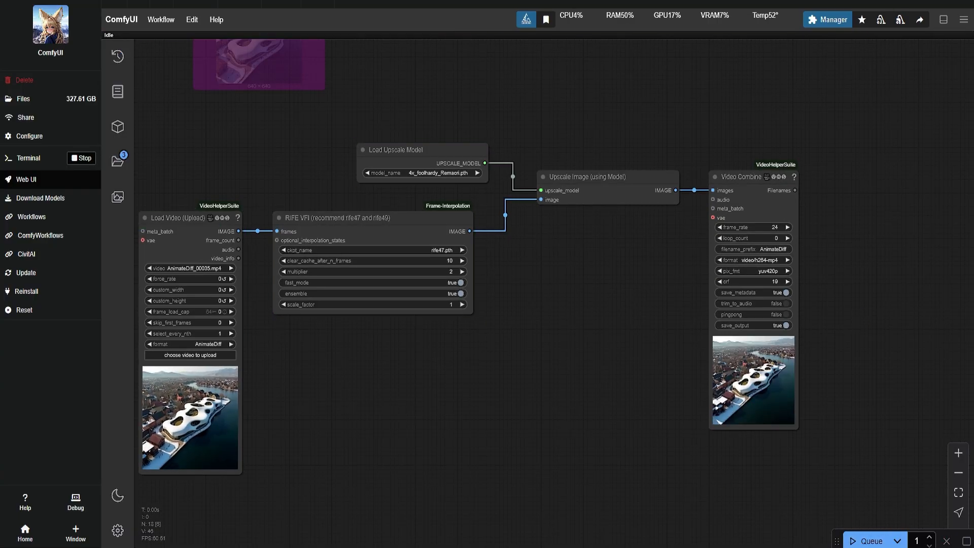
{"action": "scroll", "coordinate": [868, 409], "scroll_direction": "up", "scroll_amount": 2}
{"action": "scroll", "coordinate": [790, 399], "scroll_direction": "up", "scroll_amount": 10}
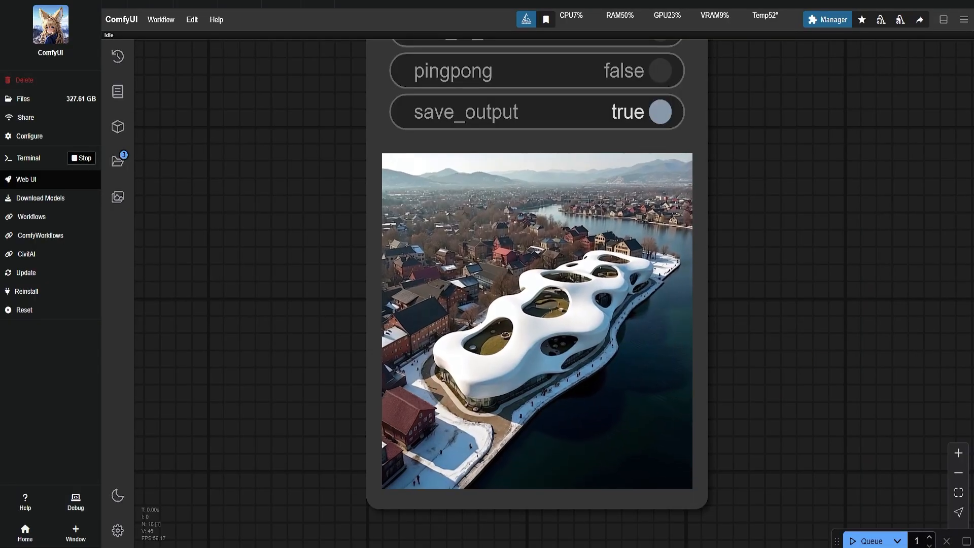
In File Explorer's output folder, open the properties of the AnimateDiff_00036 video and check its file details.
{"action": "left_click_drag", "start_coordinate": [565, 127], "coordinate": [560, 113]}
{"action": "right_click", "coordinate": [335, 246]}
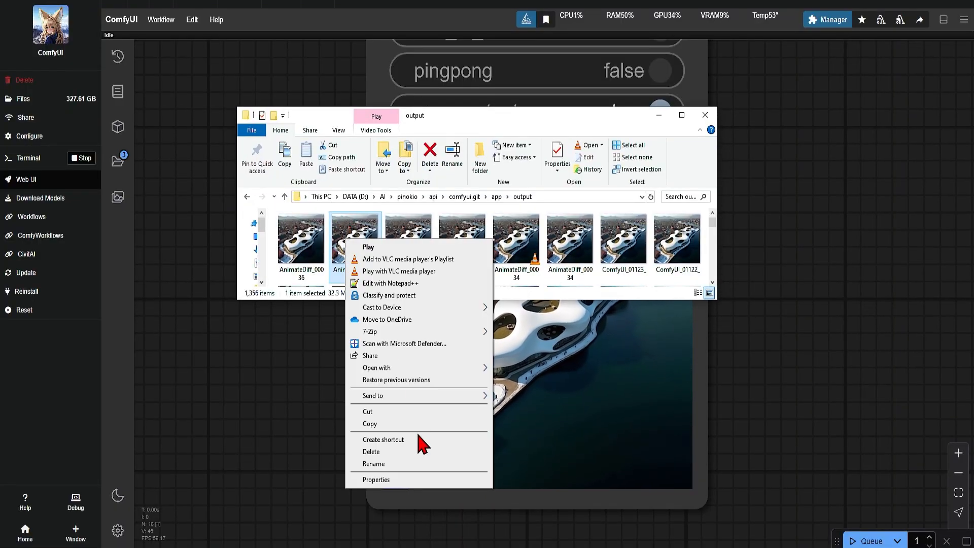
{"action": "left_click", "coordinate": [406, 477]}
{"action": "left_click_drag", "start_coordinate": [462, 248], "coordinate": [501, 230]}
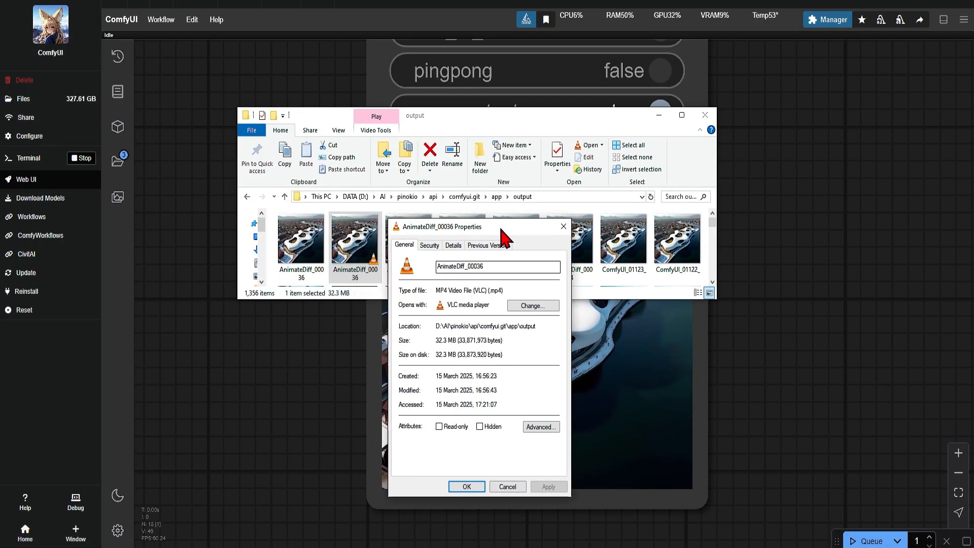
{"action": "left_click", "coordinate": [452, 248]}
{"action": "left_click", "coordinate": [461, 363]}
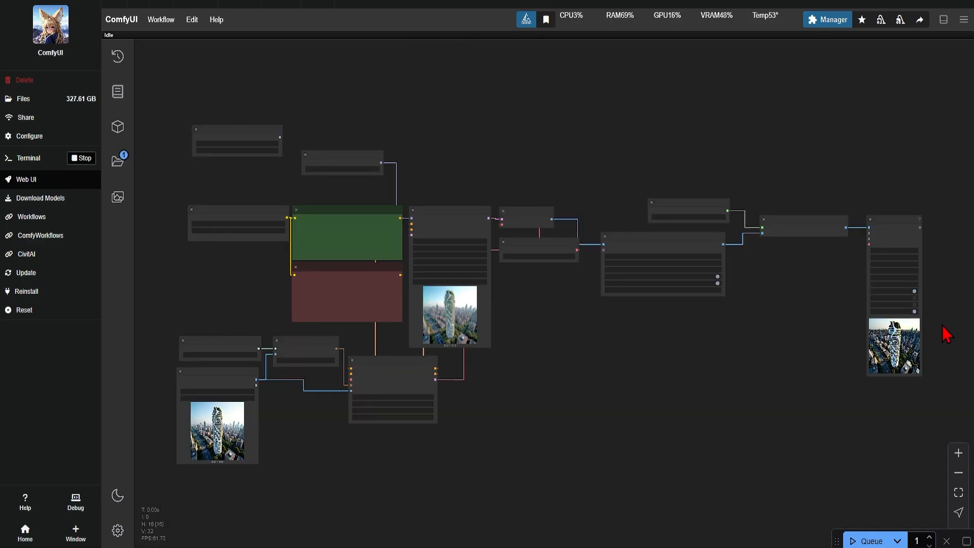
Examine the tower and tent-like pavilion videos up close in the Video Combine previews of the combined workflow.
{"action": "scroll", "coordinate": [946, 335], "scroll_direction": "up", "scroll_amount": 10}
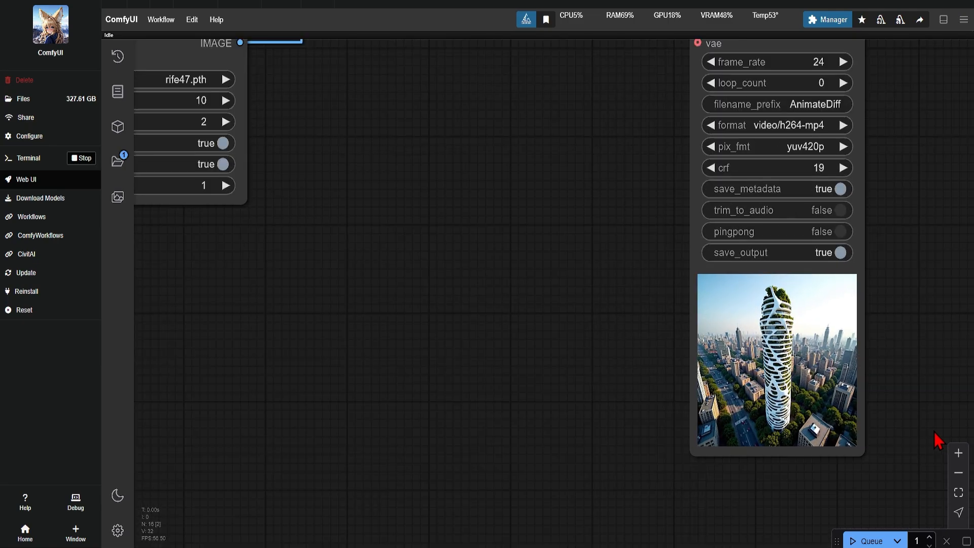
{"action": "scroll", "coordinate": [934, 431], "scroll_direction": "up", "scroll_amount": 2}
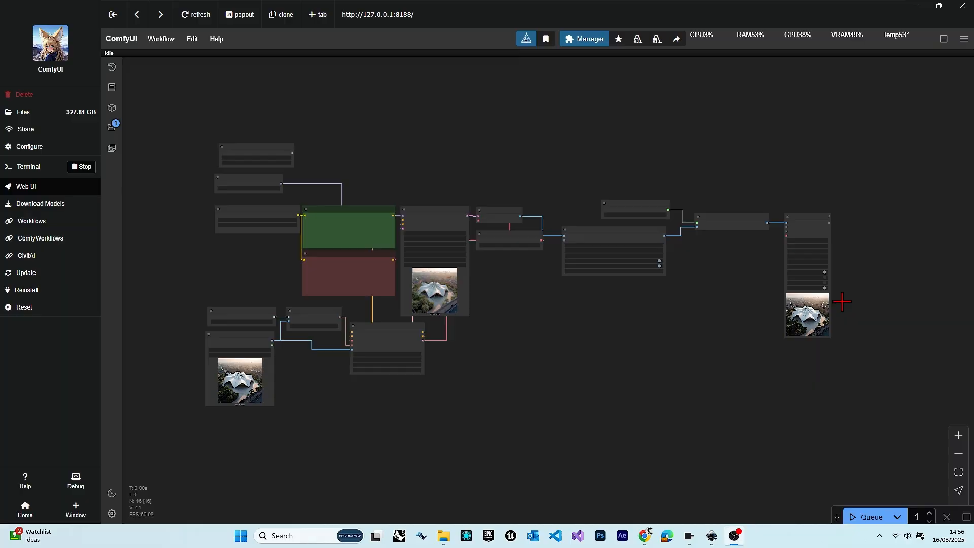
{"action": "scroll", "coordinate": [842, 310], "scroll_direction": "up", "scroll_amount": 5}
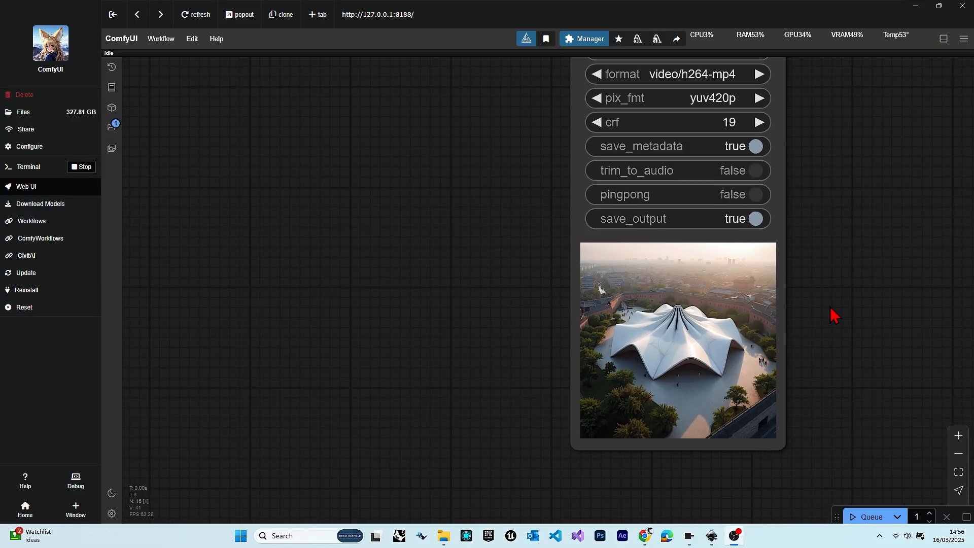
{"action": "scroll", "coordinate": [834, 314], "scroll_direction": "up", "scroll_amount": 3}
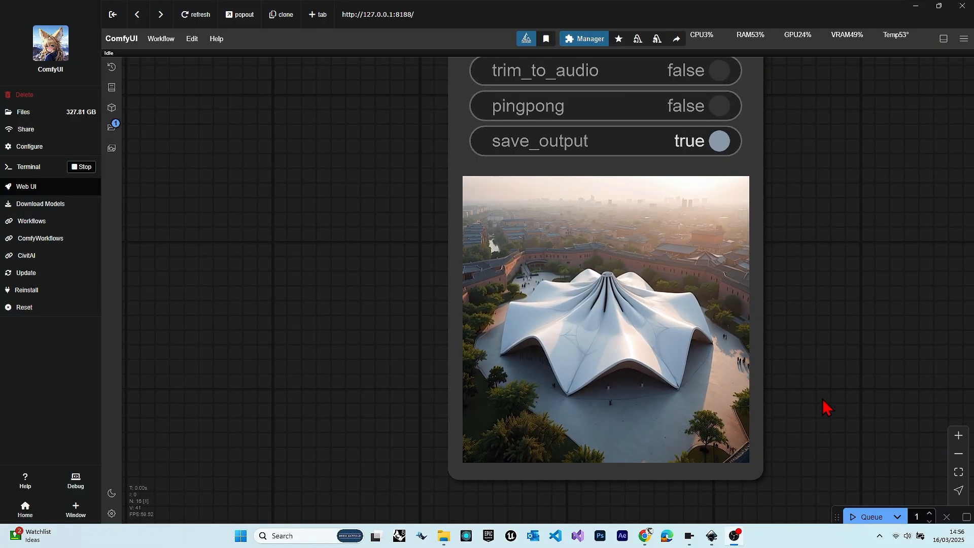